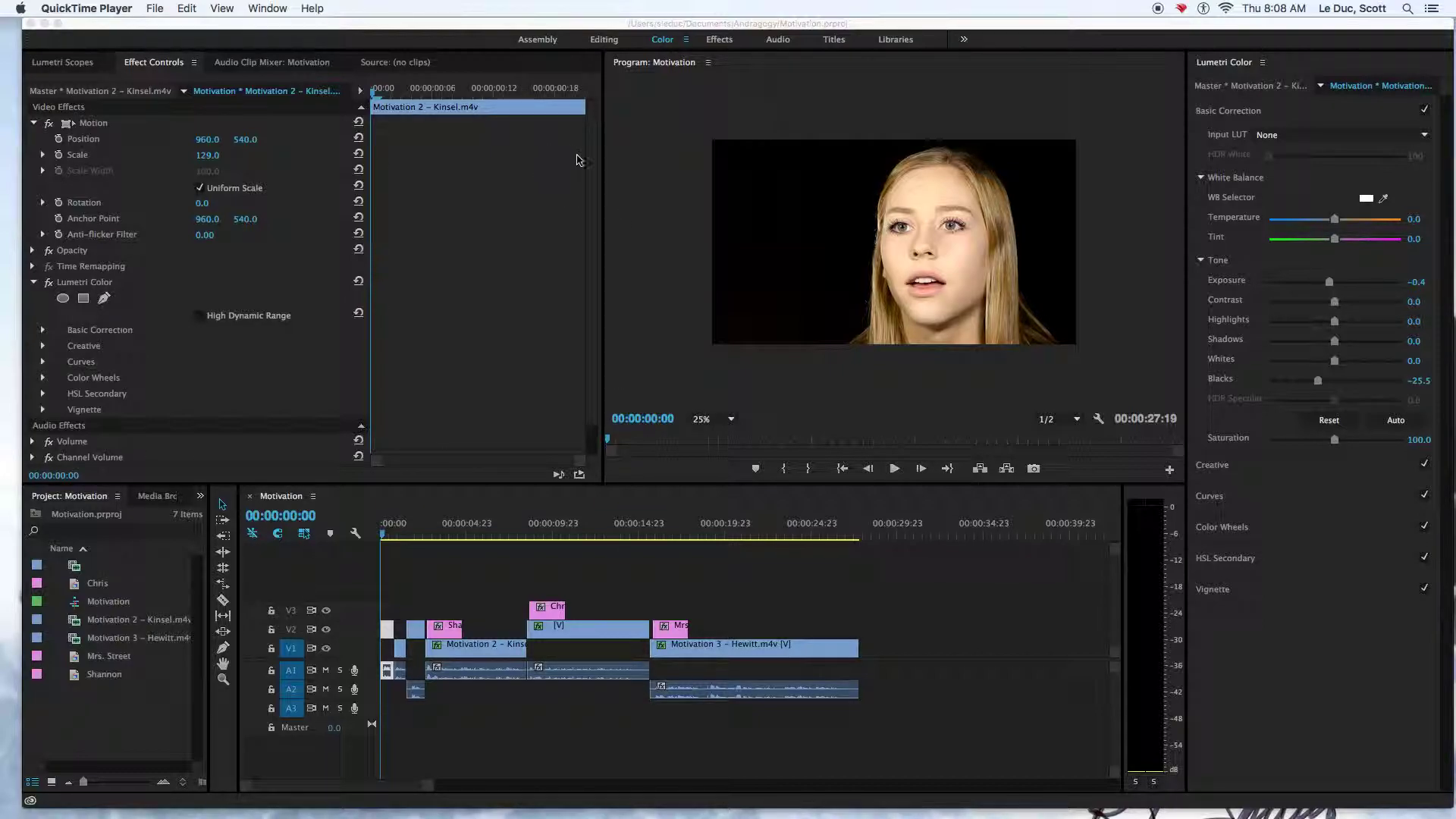
- Play the Motivation sequence, stop at 00:00:03:17 and select the Motivation 2 clip
{"action": "left_click", "coordinate": [614, 175]}
{"action": "key", "text": "space"}
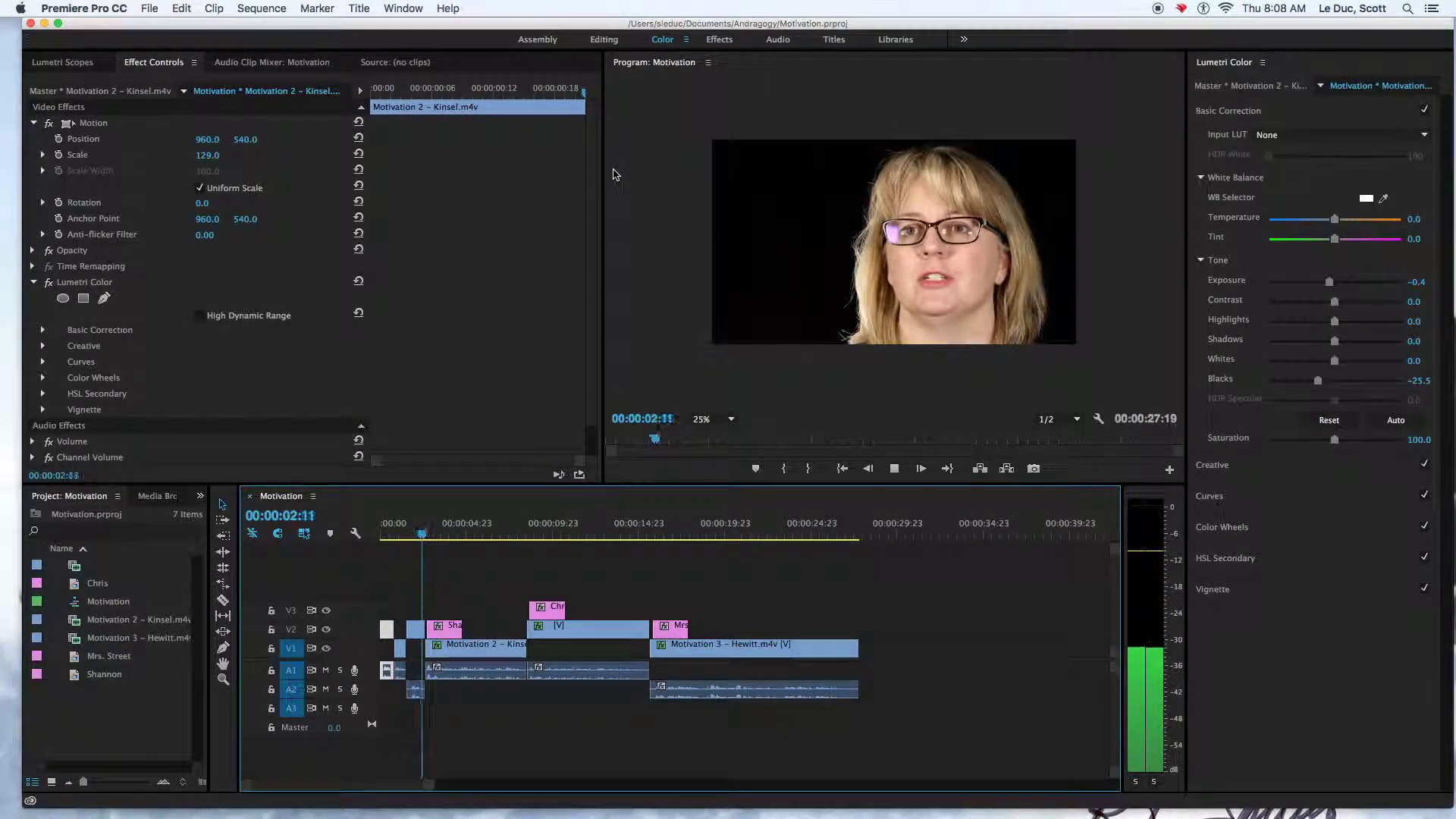
{"action": "key", "text": "space"}
{"action": "left_click", "coordinate": [474, 647]}
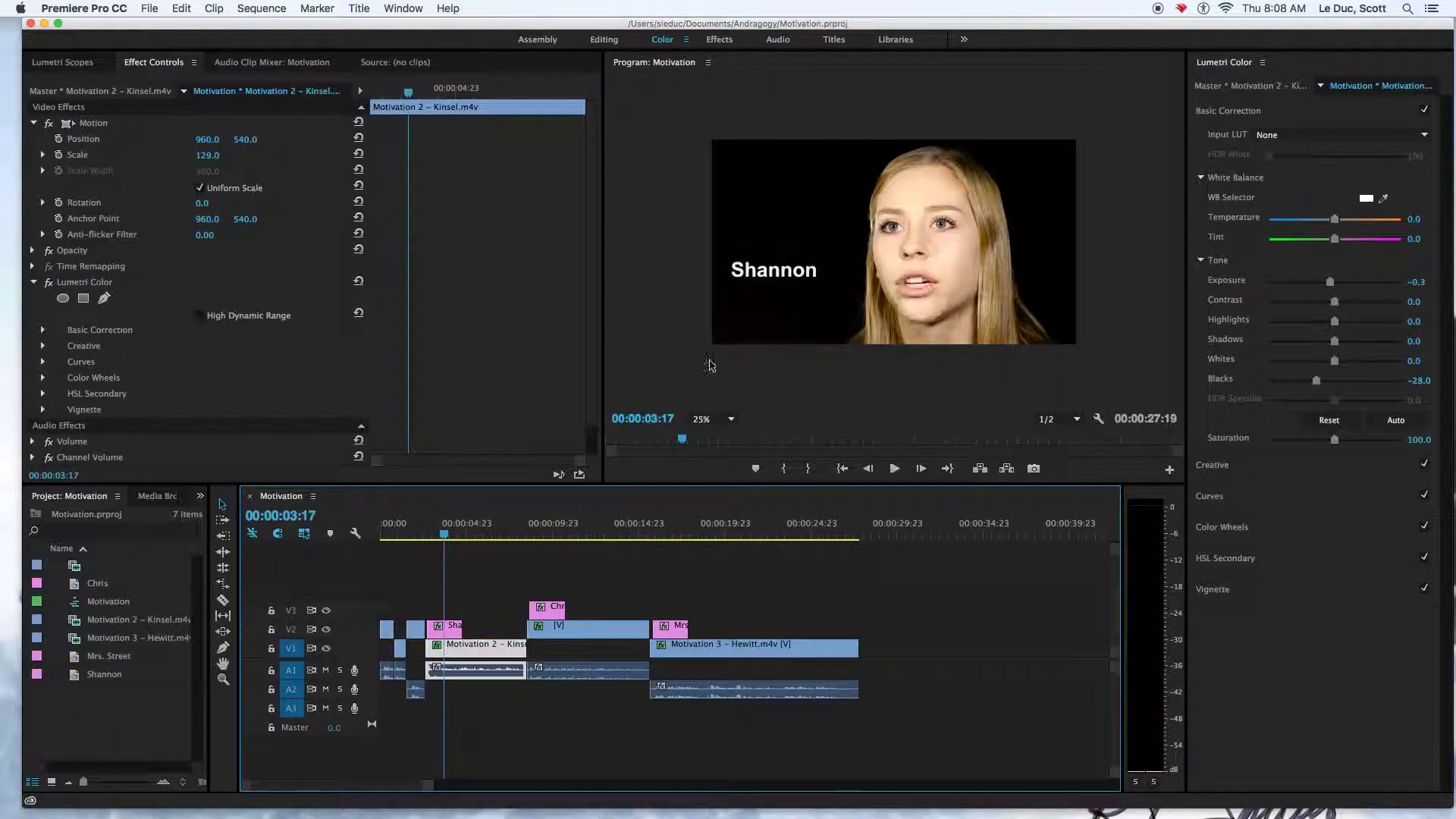
- Start an OMF export of the Motivation sequence via File > Export > OMF
{"action": "left_click", "coordinate": [148, 8]}
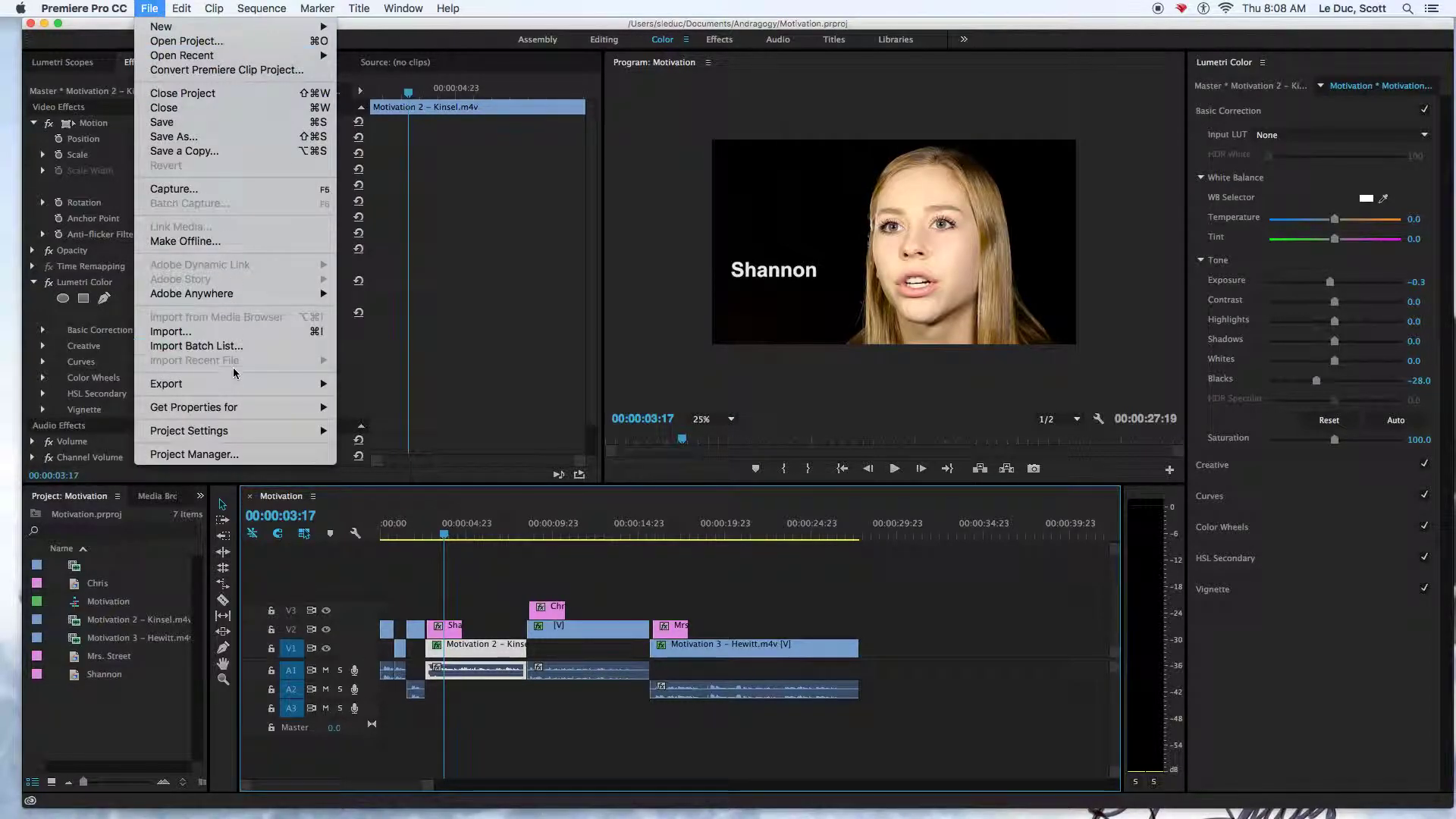
{"action": "mouse_move", "coordinate": [228, 384]}
{"action": "left_click", "coordinate": [389, 490]}
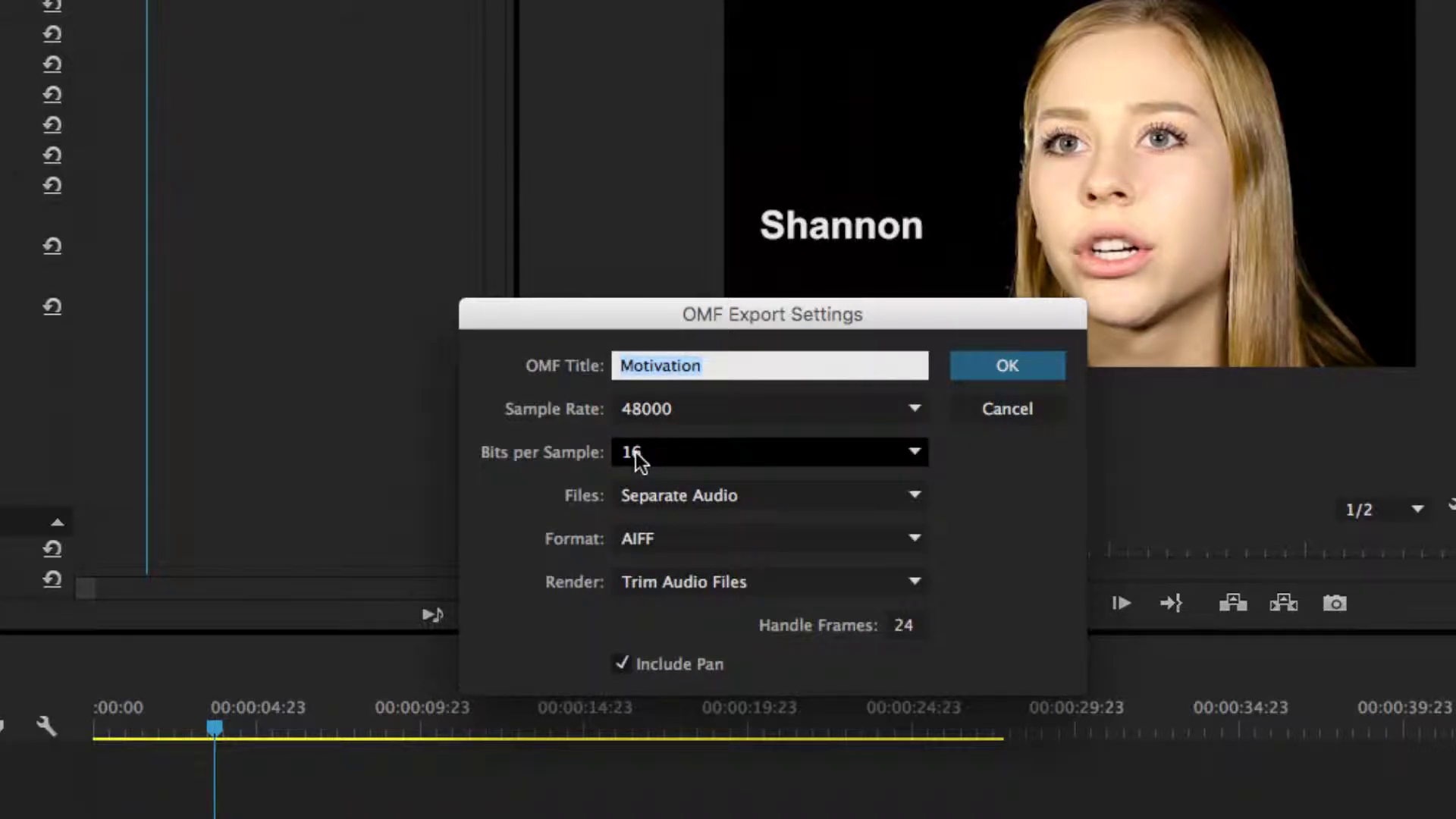
- Set Bits per Sample to 24 and Files to Separate Audio
{"action": "left_click", "coordinate": [915, 452]}
{"action": "left_click", "coordinate": [913, 452]}
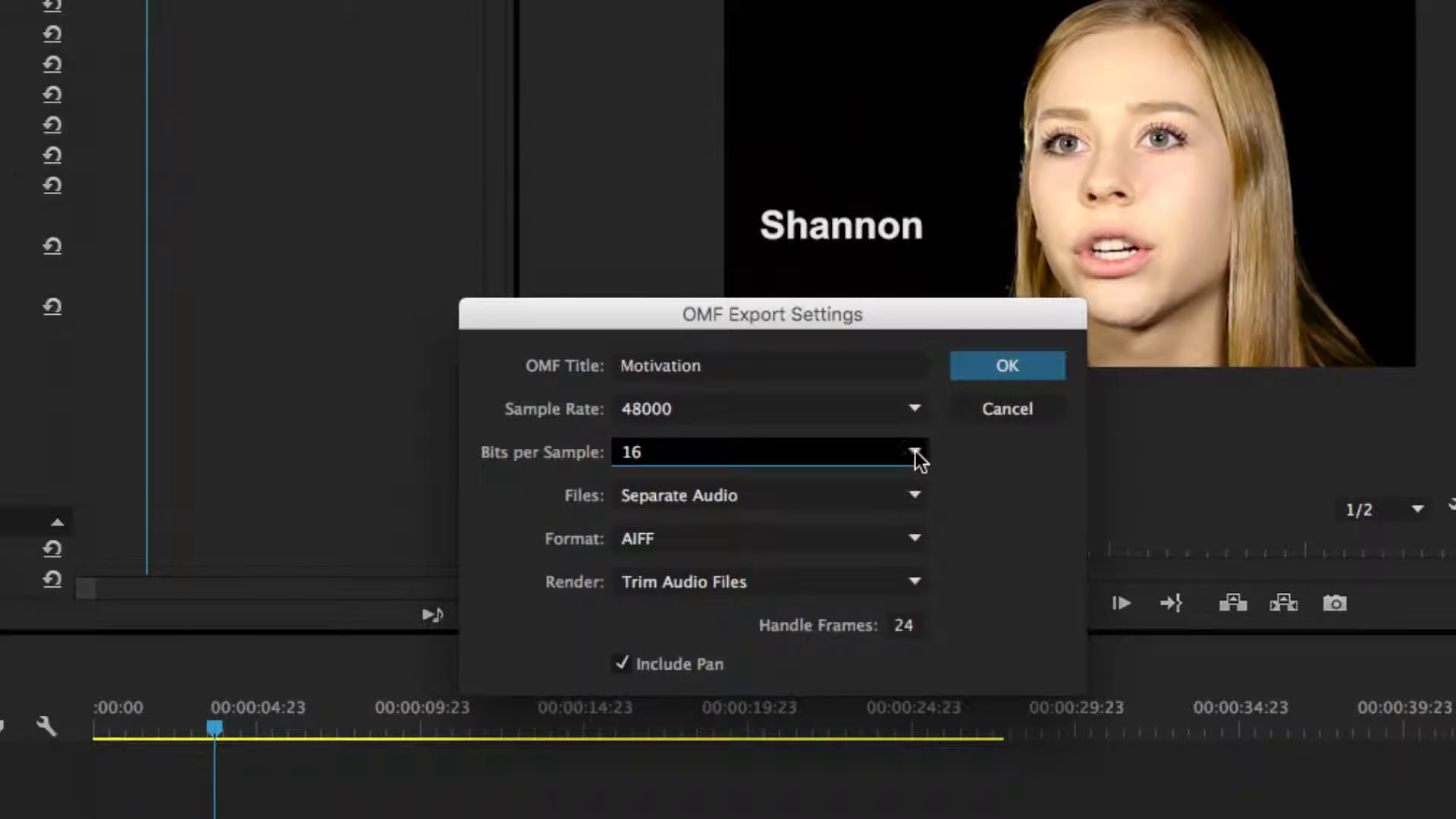
{"action": "left_click", "coordinate": [917, 453]}
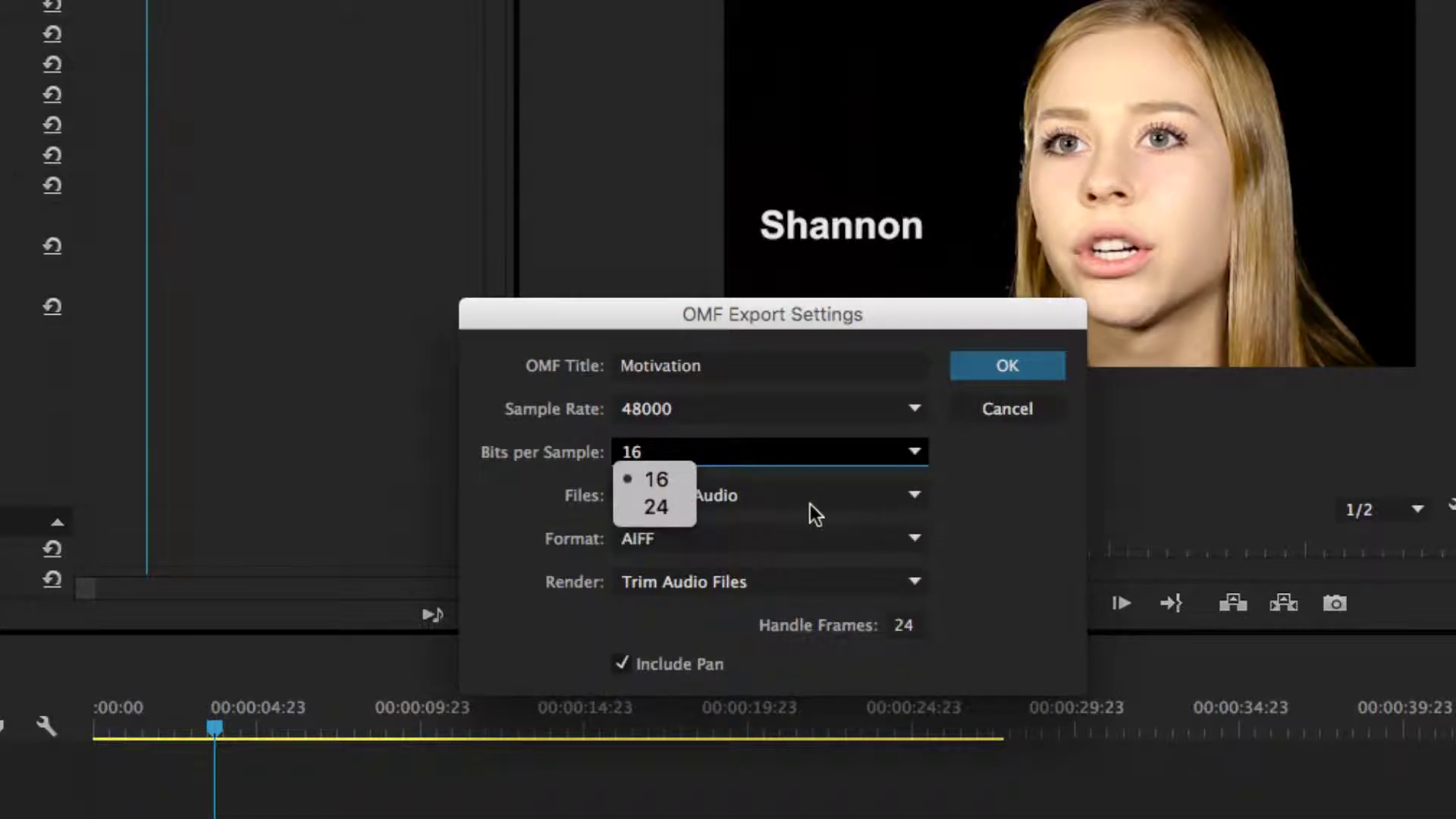
{"action": "left_click", "coordinate": [656, 506]}
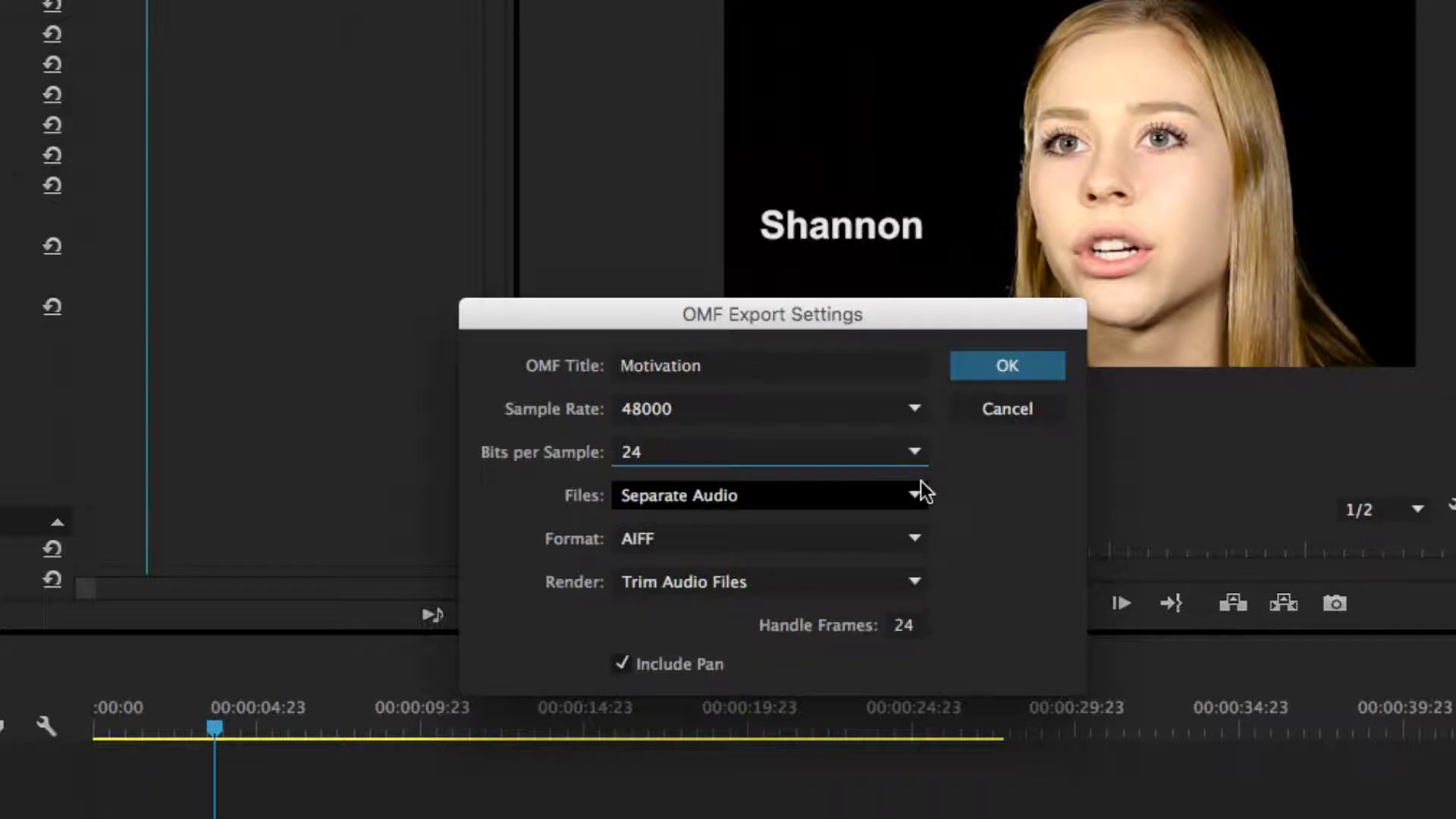
{"action": "left_click", "coordinate": [740, 502]}
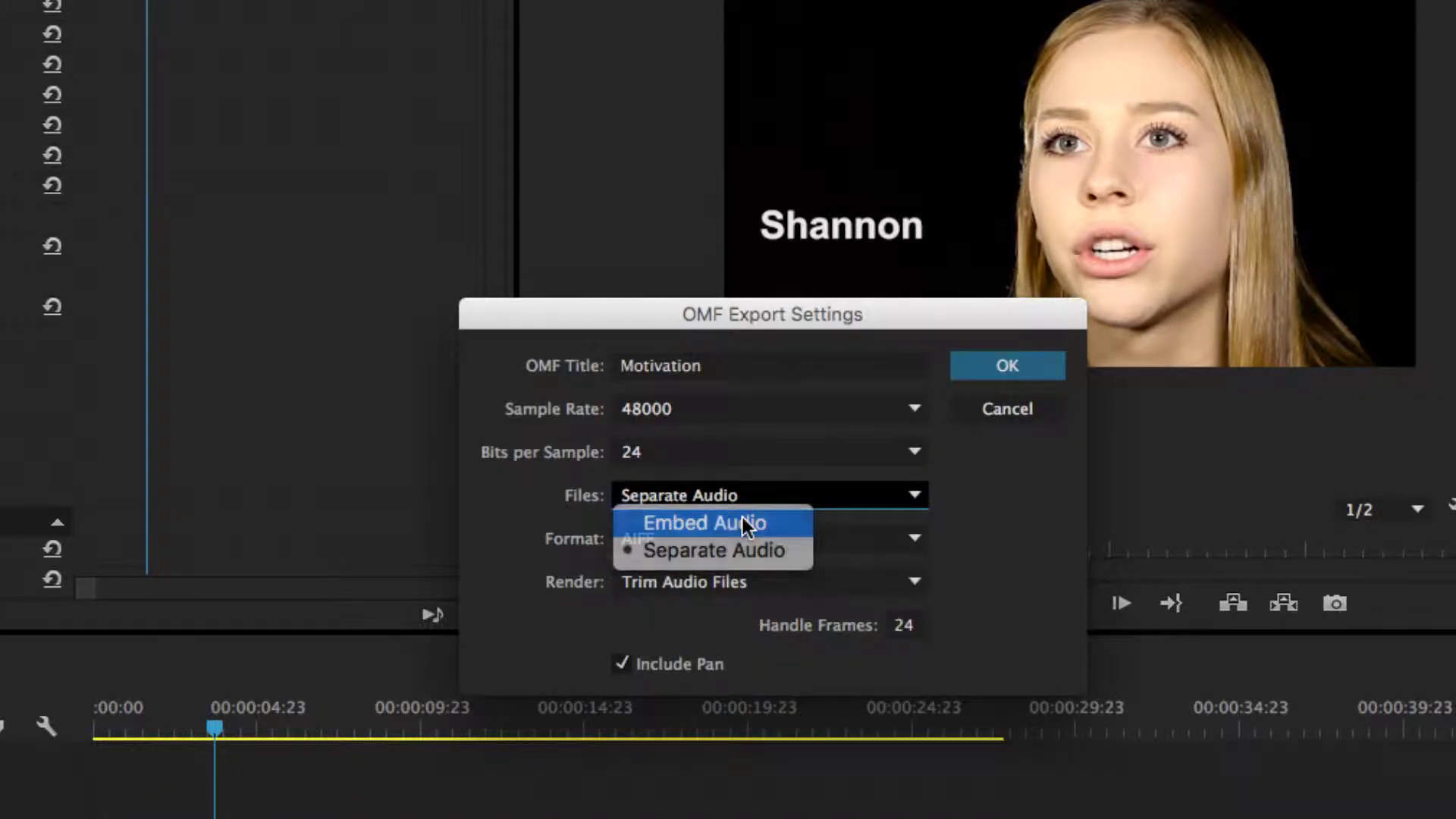
{"action": "left_click", "coordinate": [743, 523]}
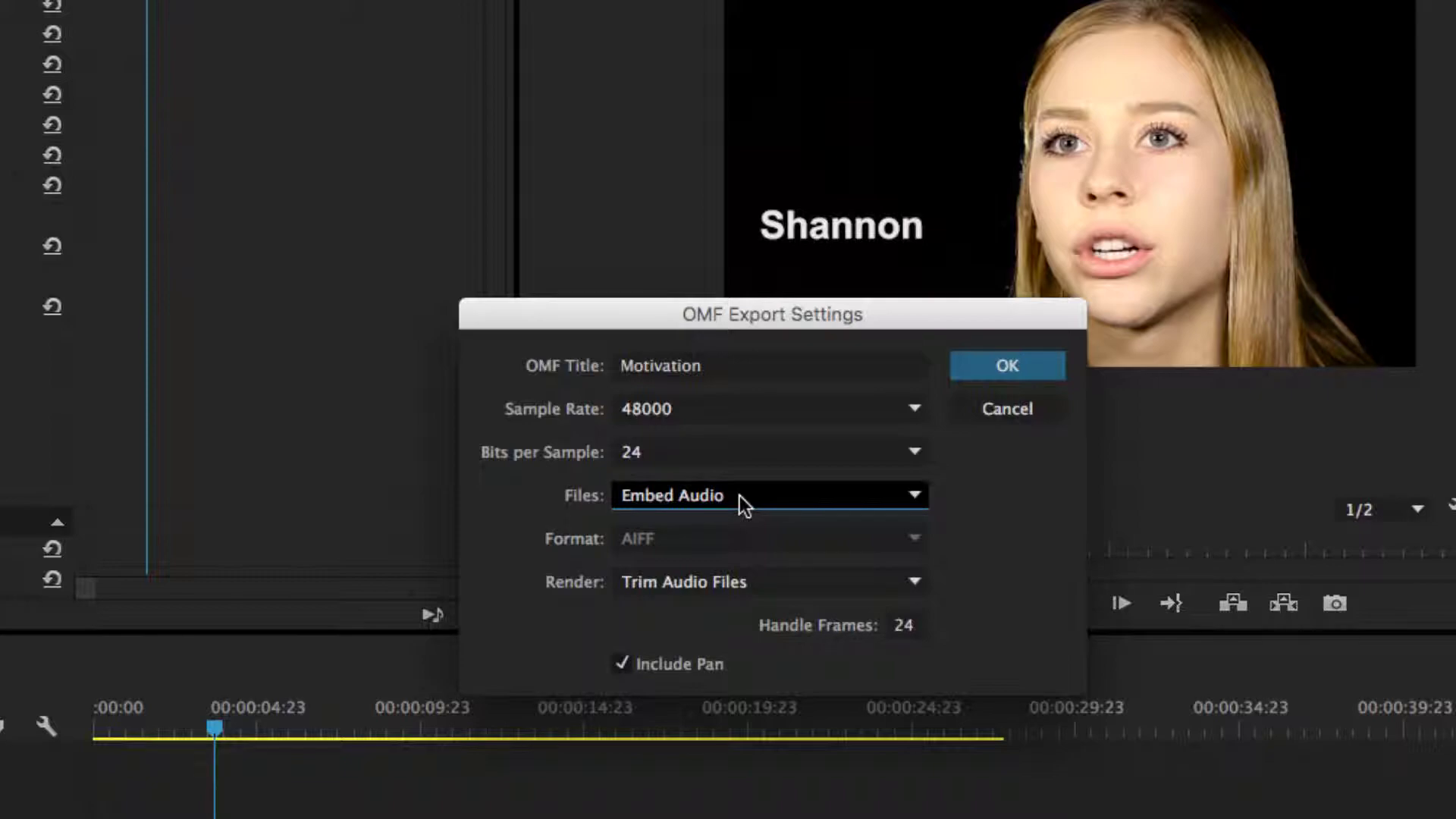
{"action": "left_click", "coordinate": [740, 494]}
{"action": "left_click", "coordinate": [735, 549]}
- Set Format to Broadcast Wave, Render to Trim Audio Files and Sample Rate to 48000
{"action": "left_click", "coordinate": [719, 539]}
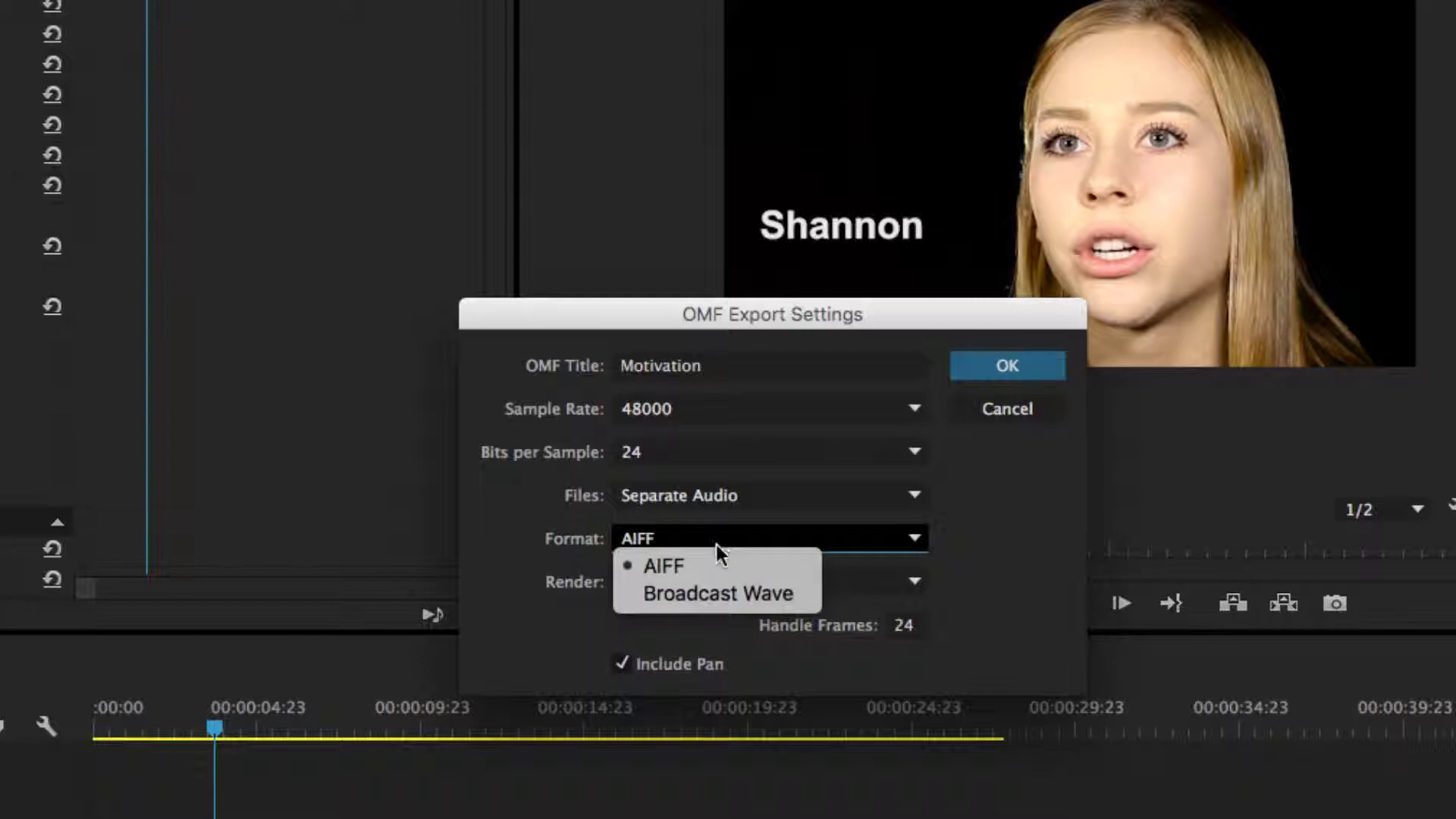
{"action": "left_click", "coordinate": [717, 595]}
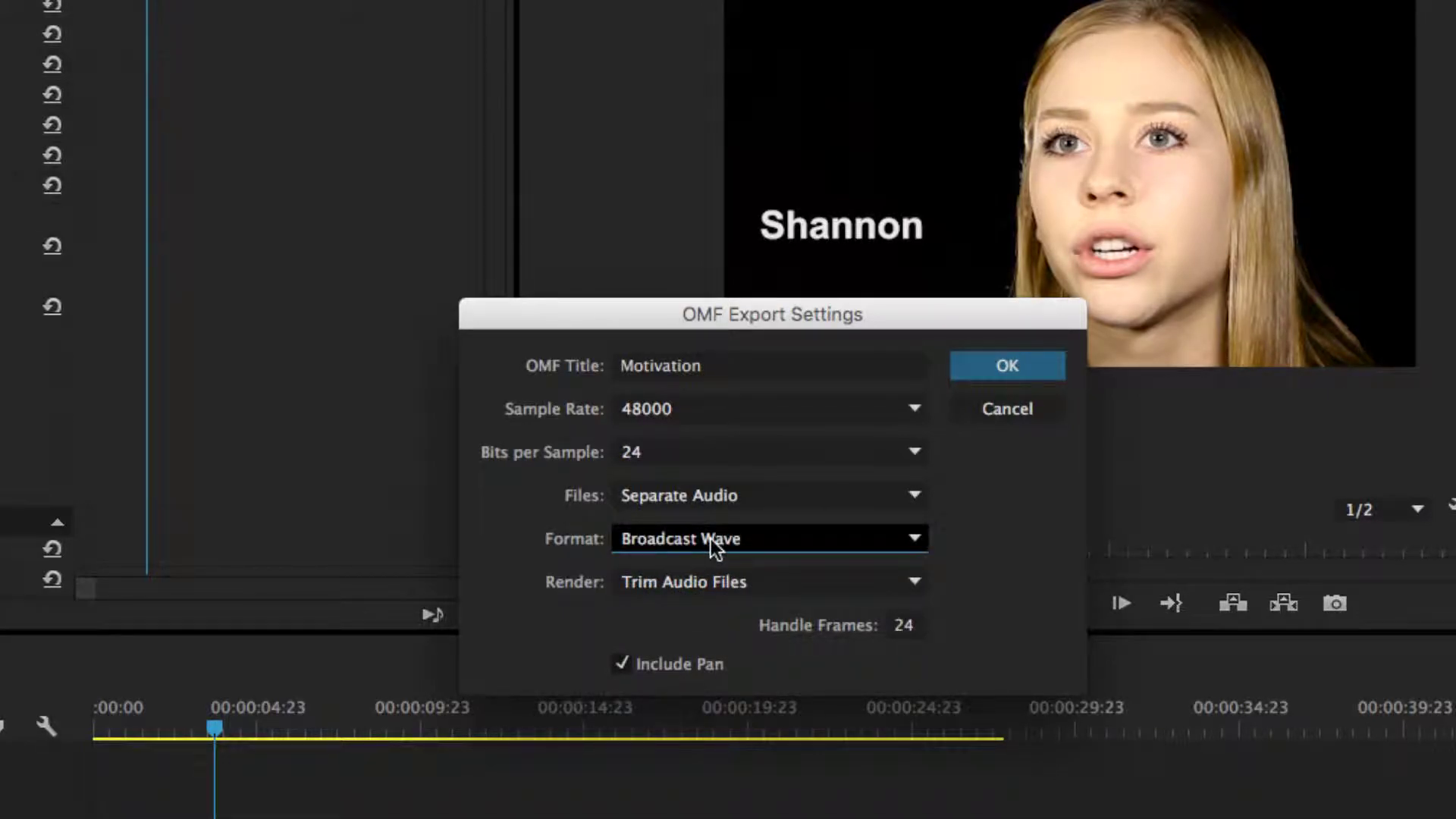
{"action": "left_click", "coordinate": [721, 583]}
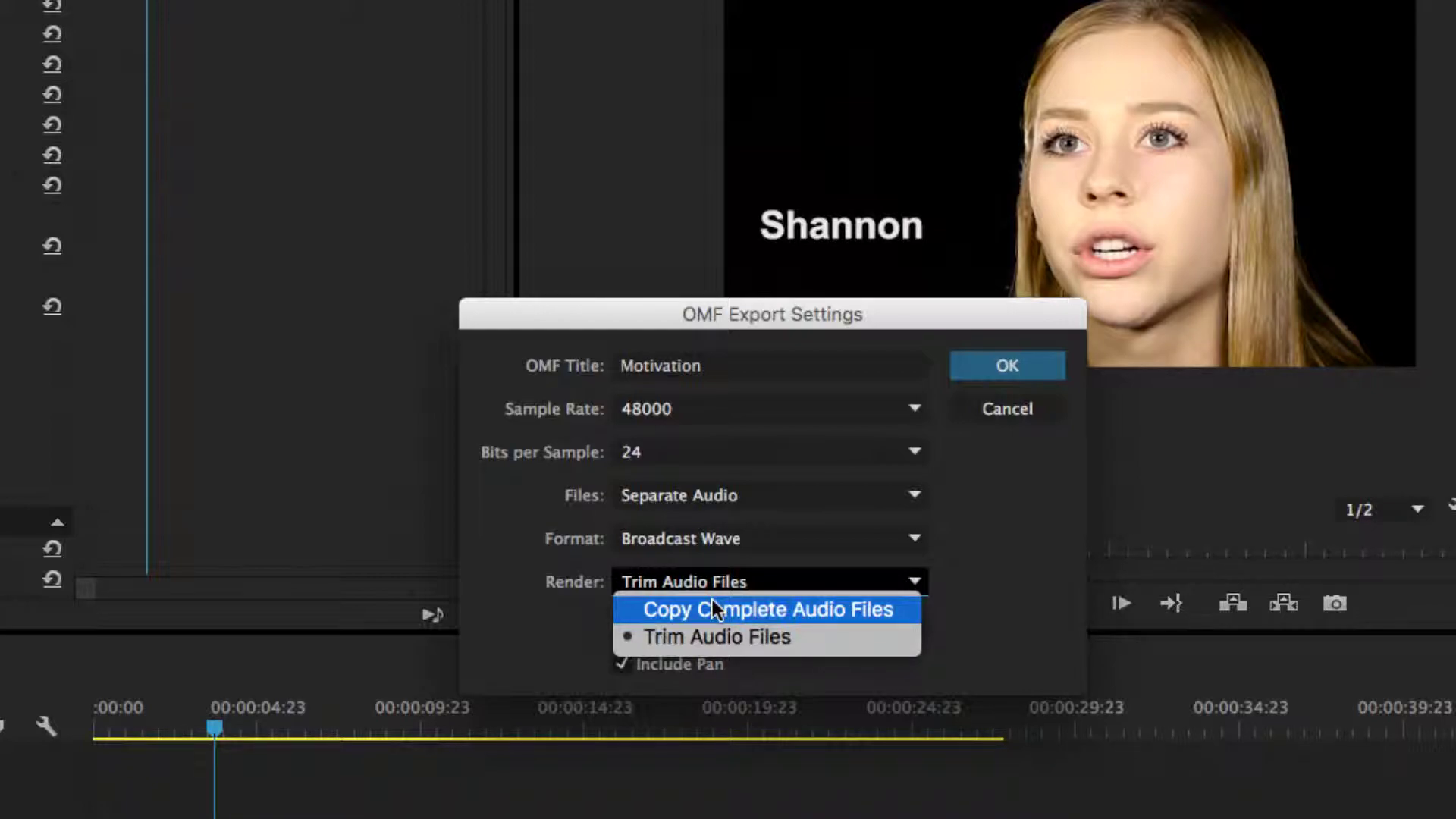
{"action": "left_click", "coordinate": [703, 634]}
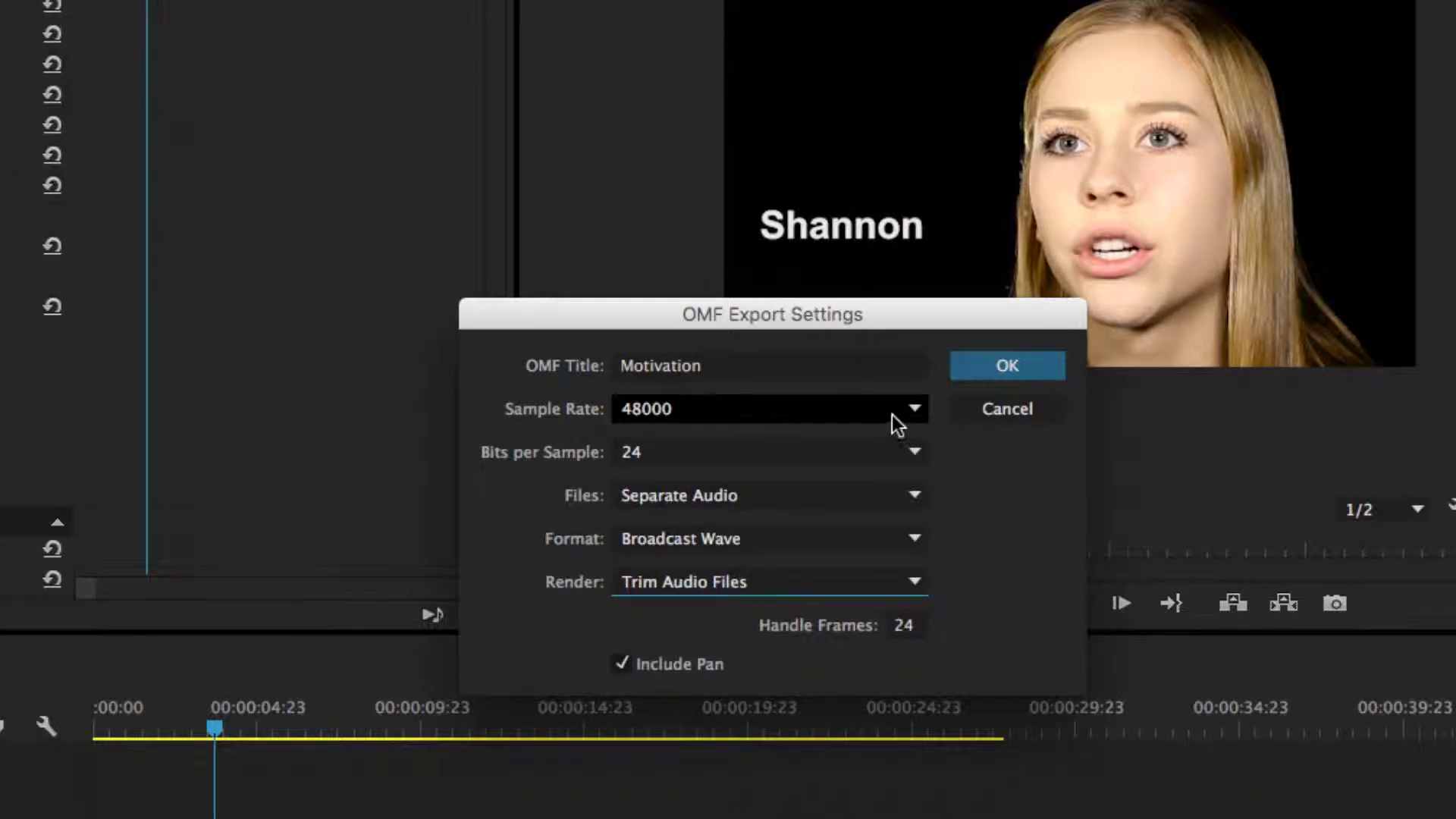
{"action": "left_click", "coordinate": [911, 408]}
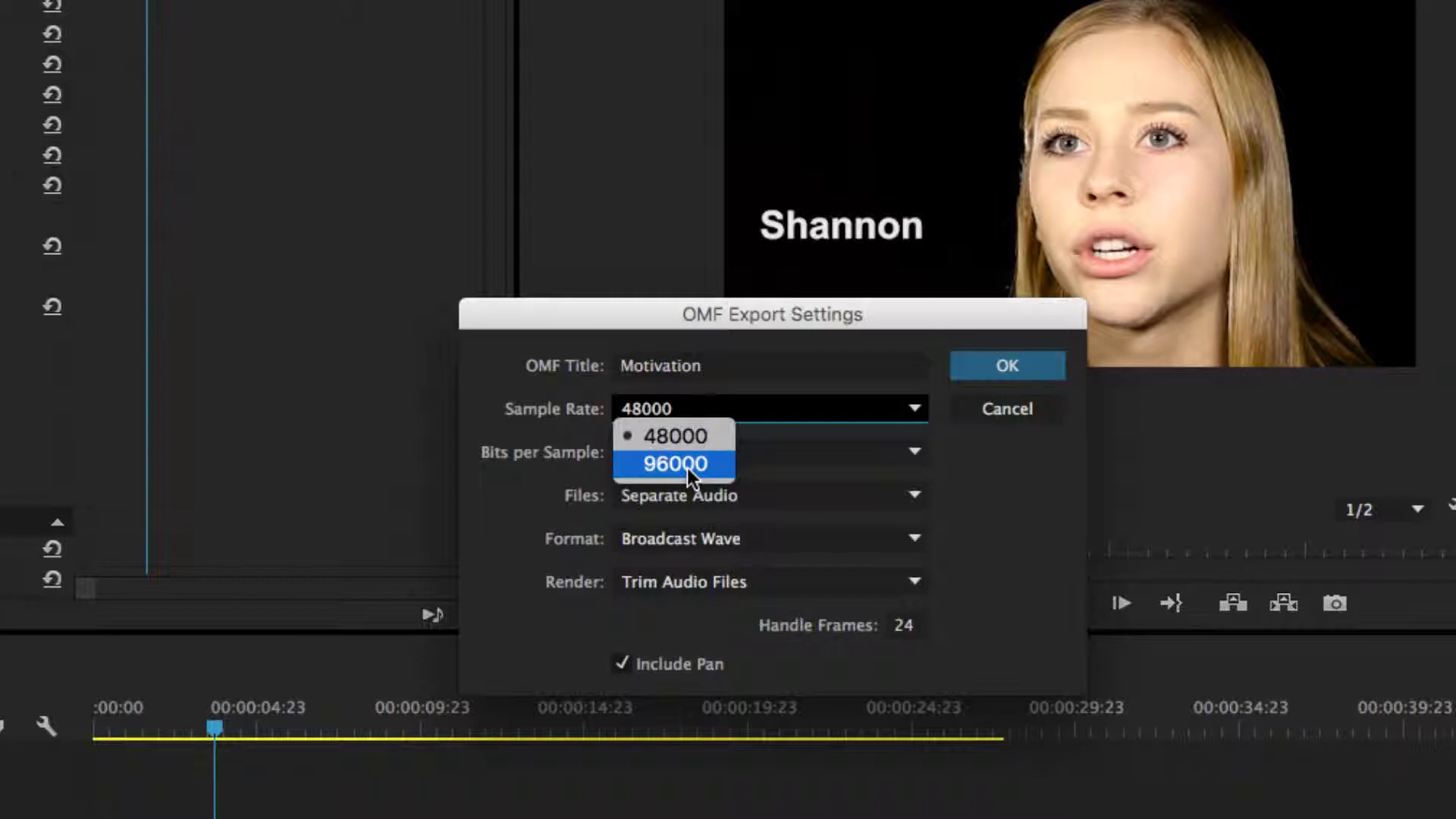
{"action": "left_click", "coordinate": [698, 416]}
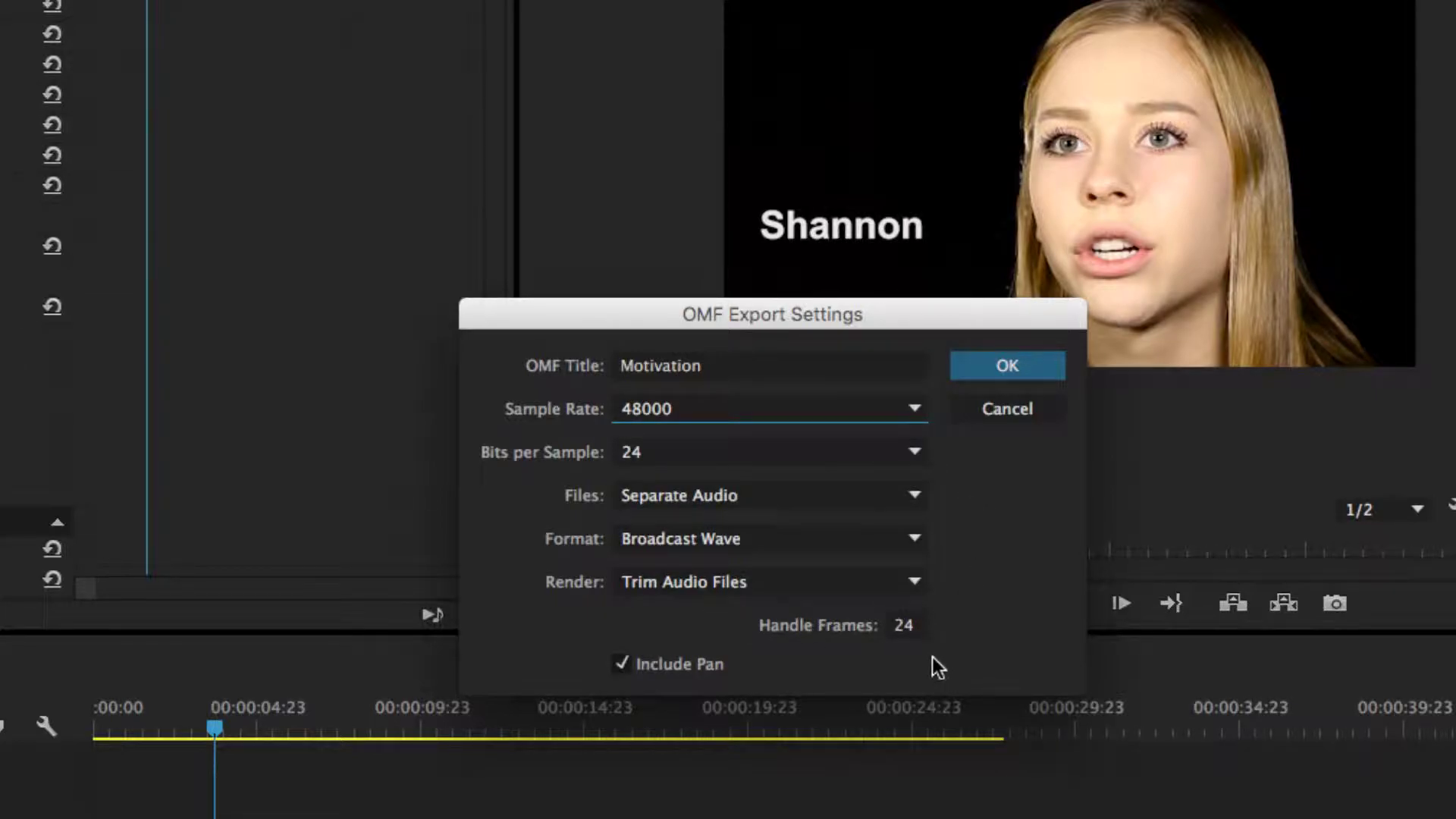
- Confirm the settings, save as Motivation in OMF Samples, and dismiss the export report
{"action": "left_click", "coordinate": [1007, 362]}
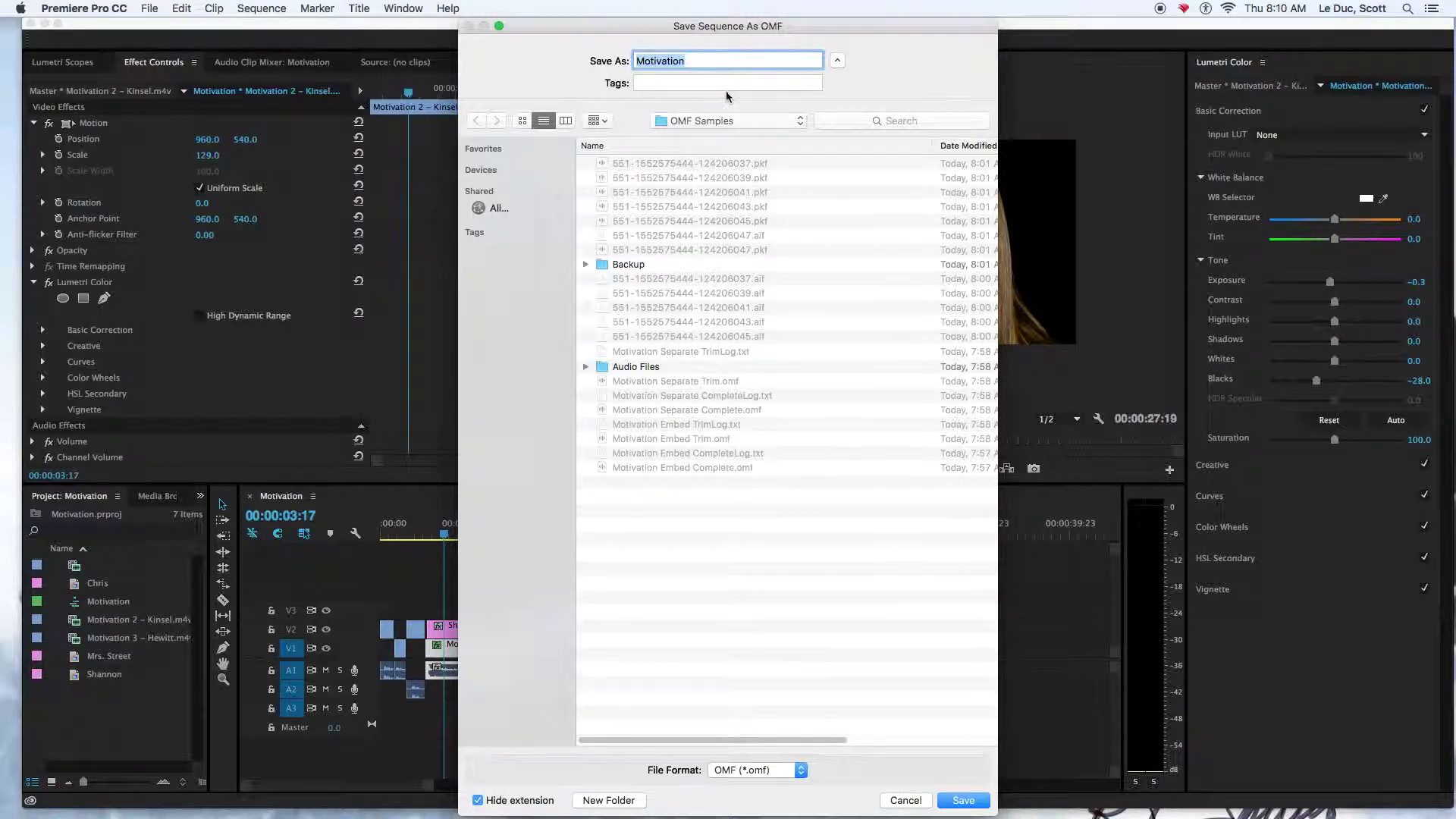
{"action": "left_click", "coordinate": [962, 800]}
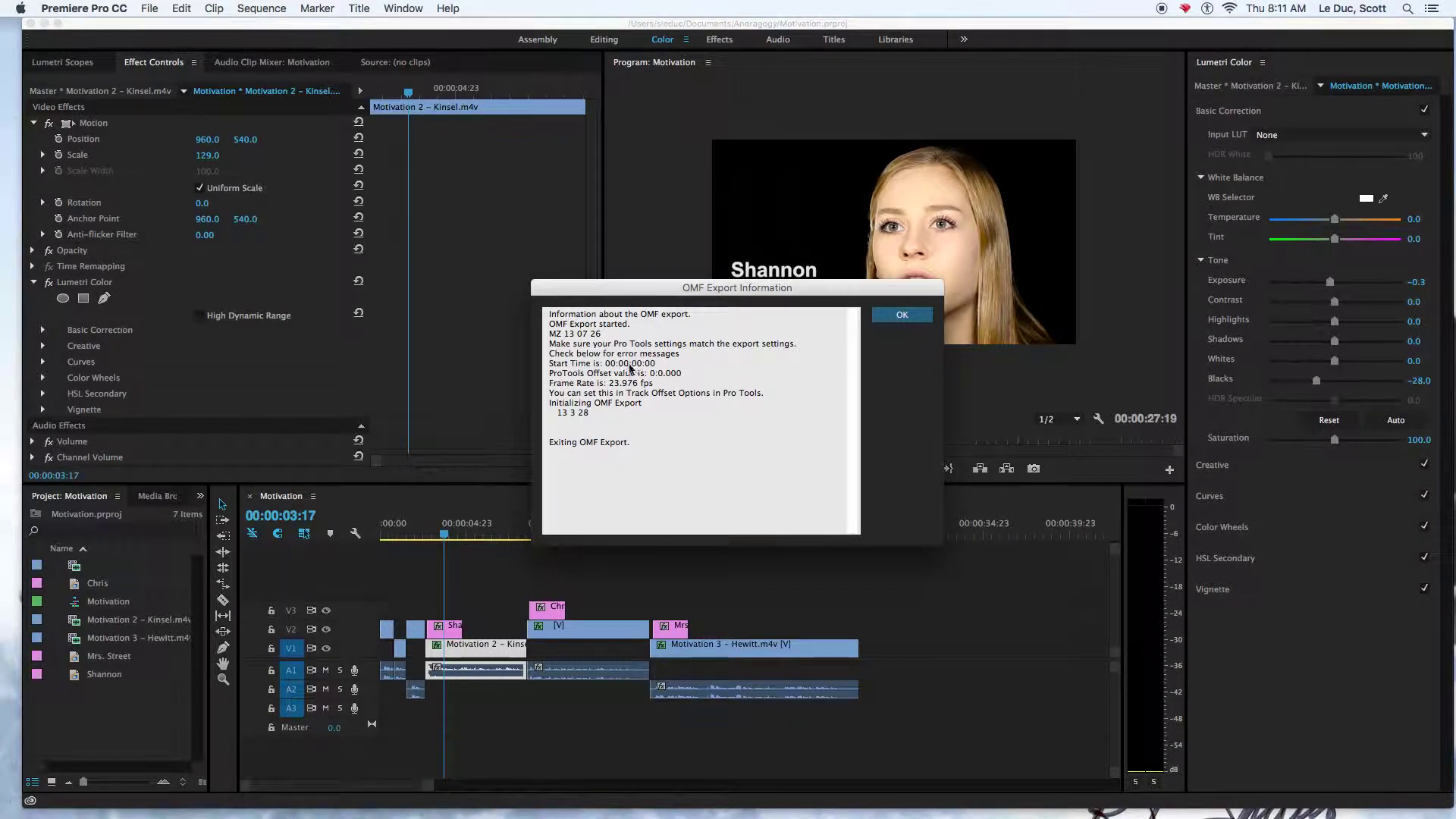
{"action": "left_click", "coordinate": [900, 315]}
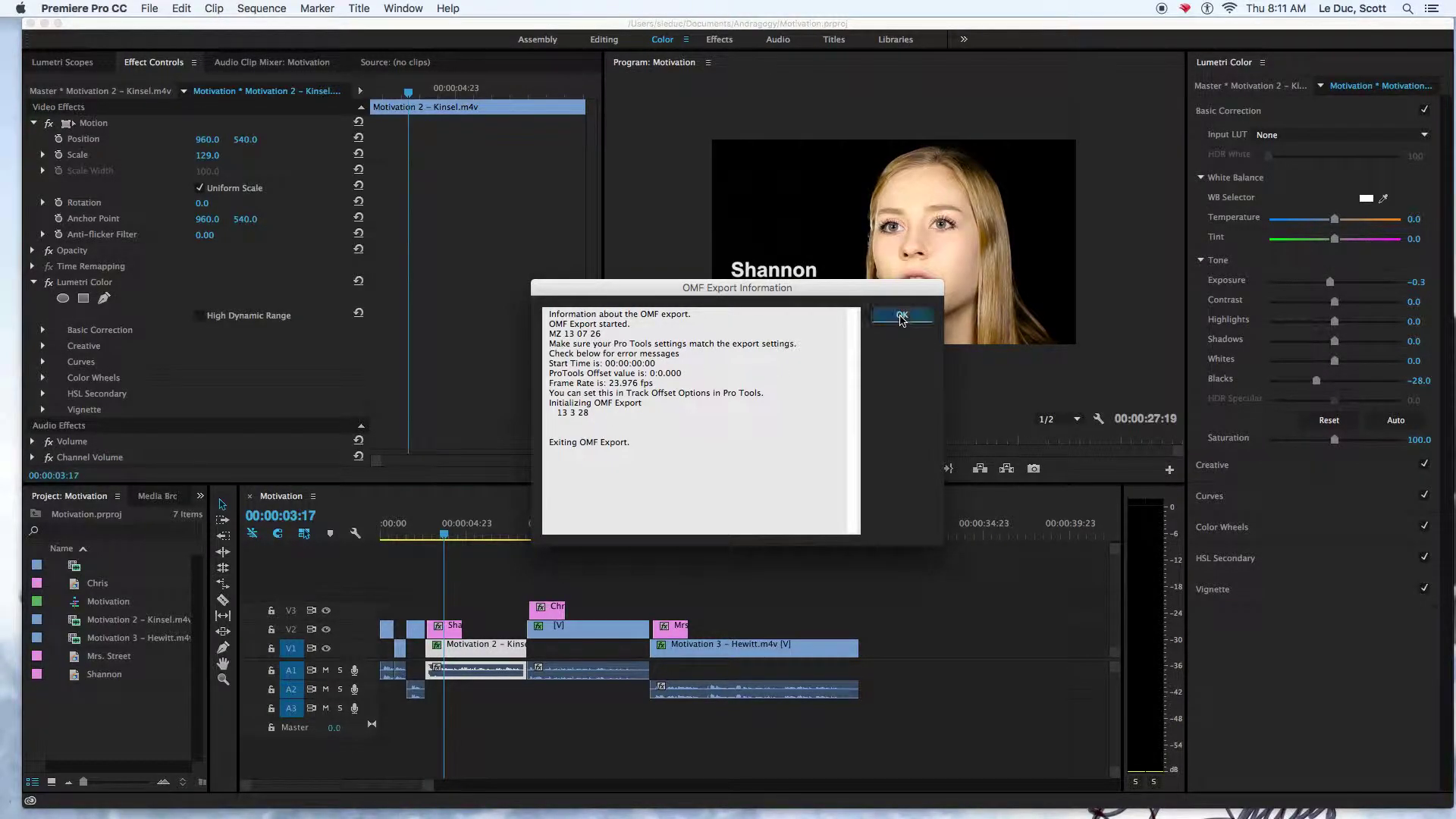
- Switch to Finder and resize the OMF Samples window to show Motivation.omf and MotivationLog.txt
{"action": "key", "text": "super+Tab"}
{"action": "key", "text": "super+Tab"}
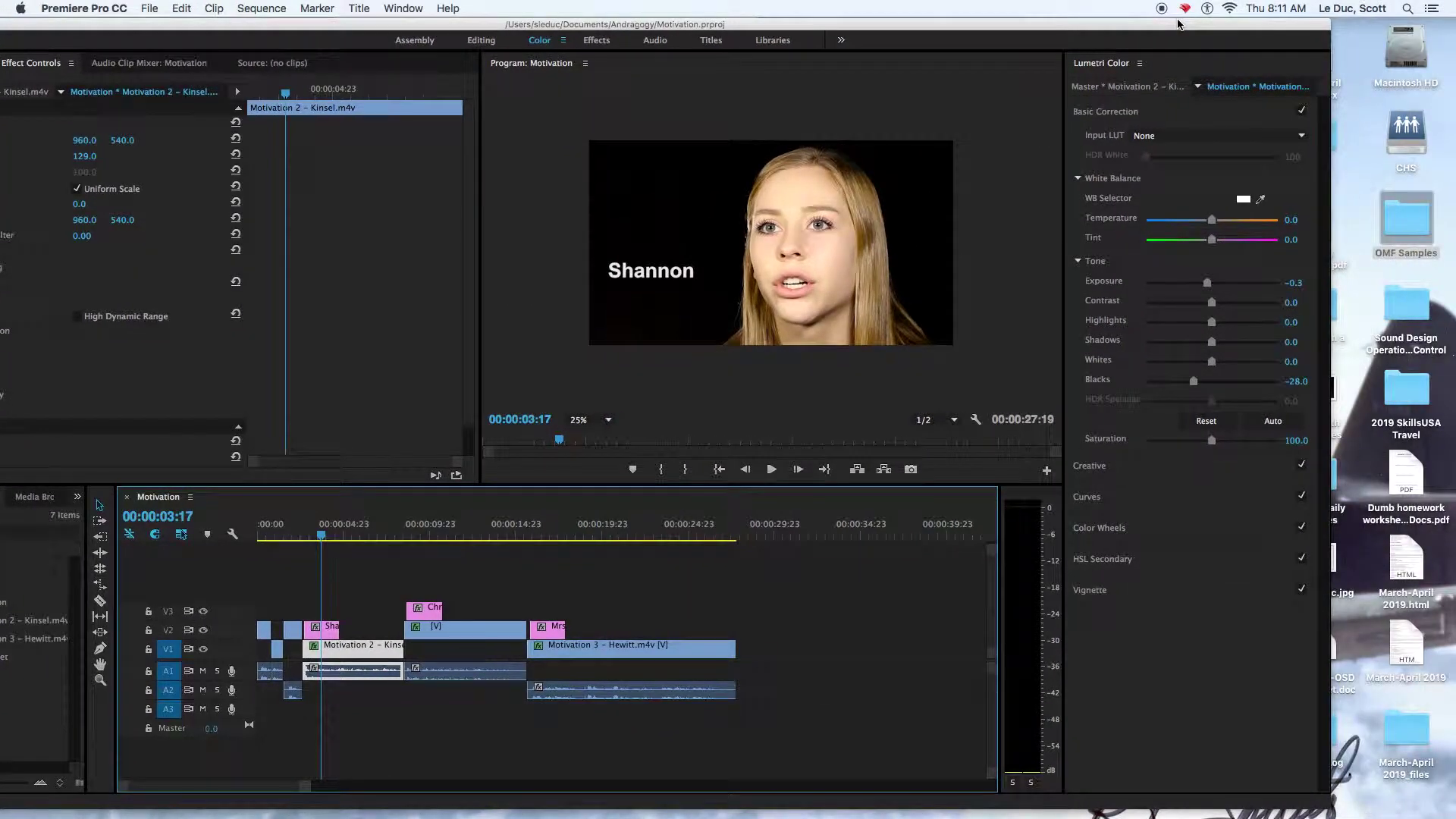
{"action": "left_click", "coordinate": [1218, 53]}
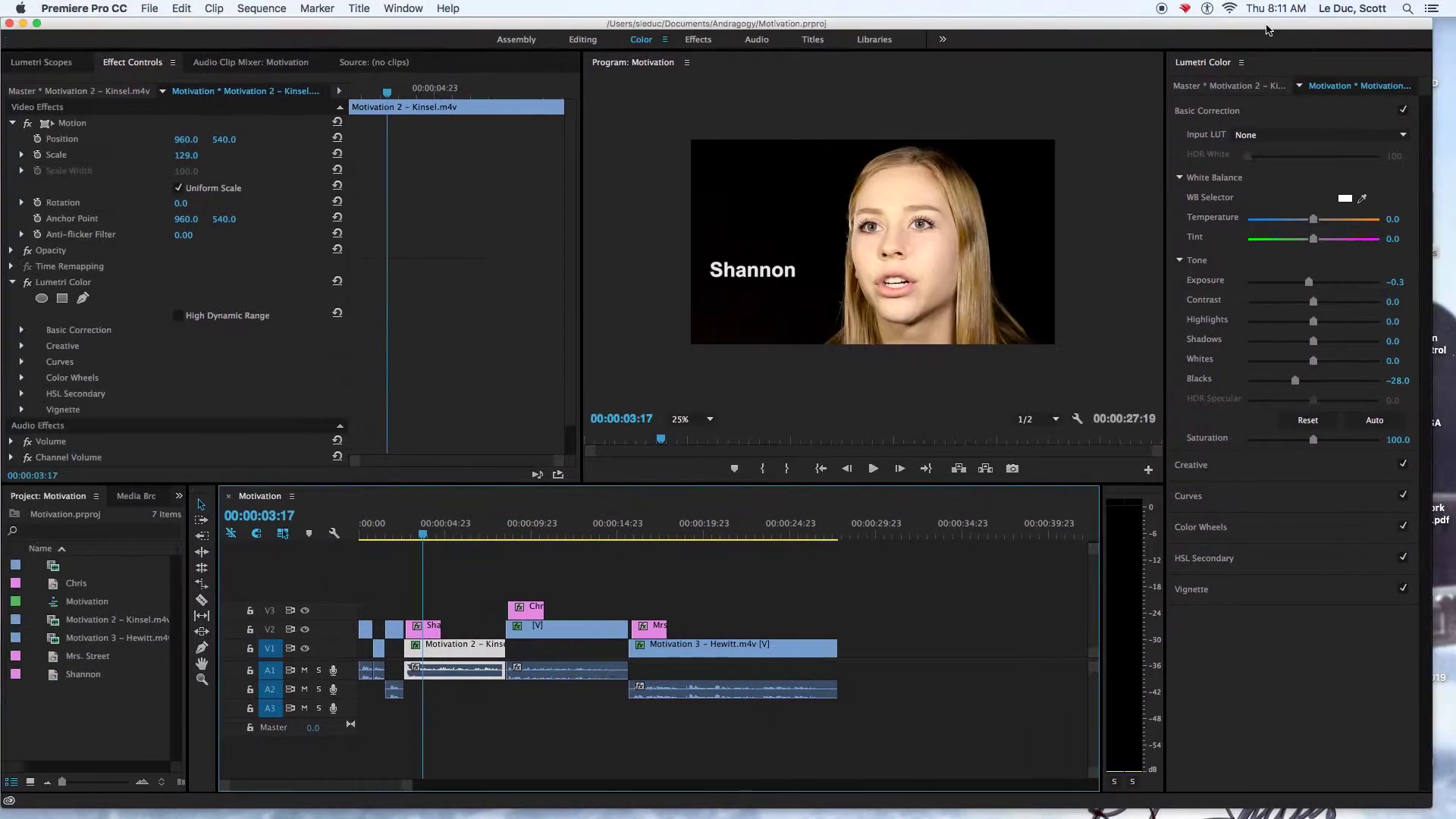
{"action": "key", "text": "super+Tab"}
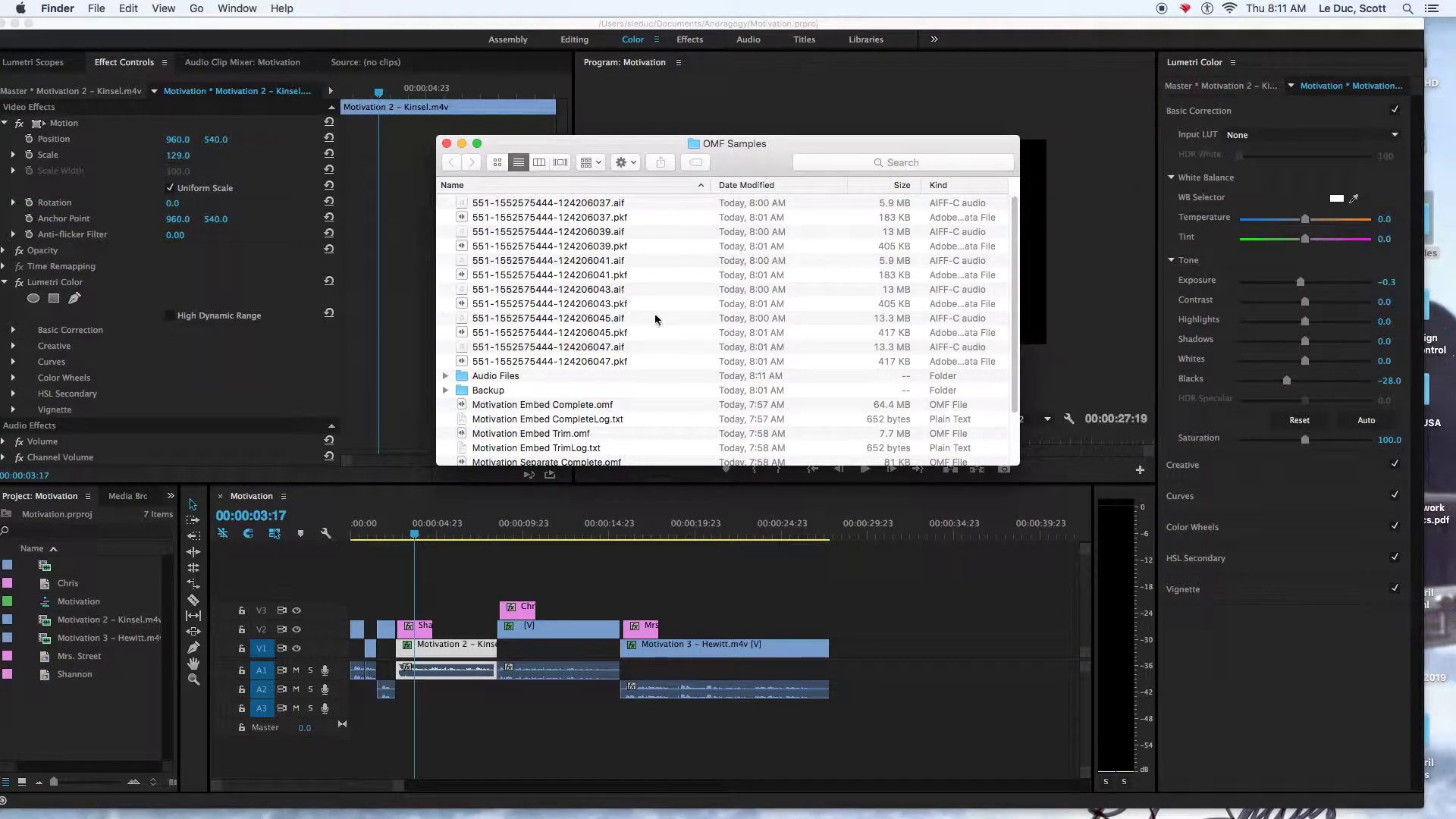
{"action": "left_click_drag", "start_coordinate": [1019, 479], "coordinate": [1106, 651]}
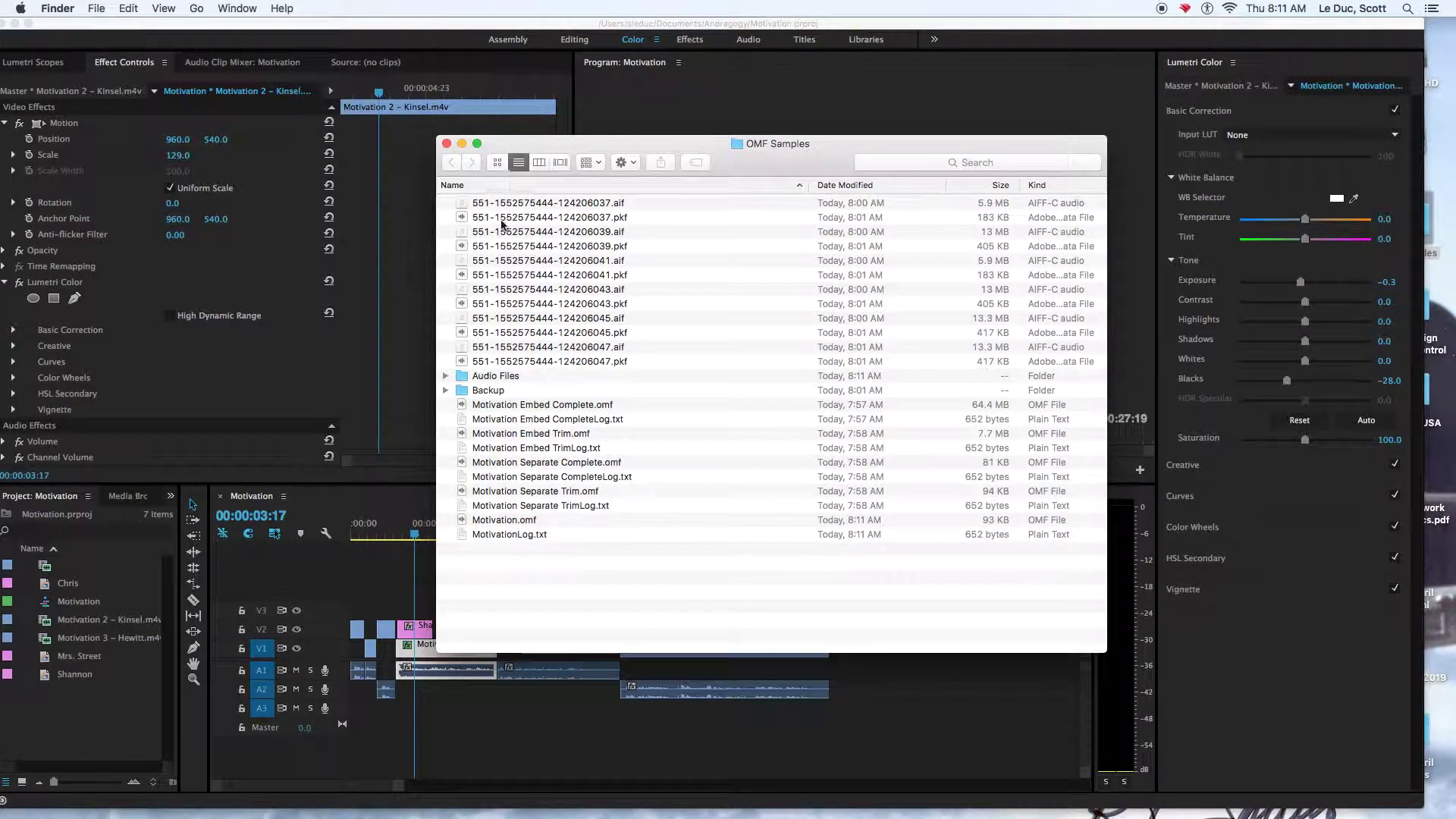
- Open and close the Motivation Embed CompleteLog.txt log, keep Untitled unsaved, return to Finder
{"action": "double_click", "coordinate": [565, 419]}
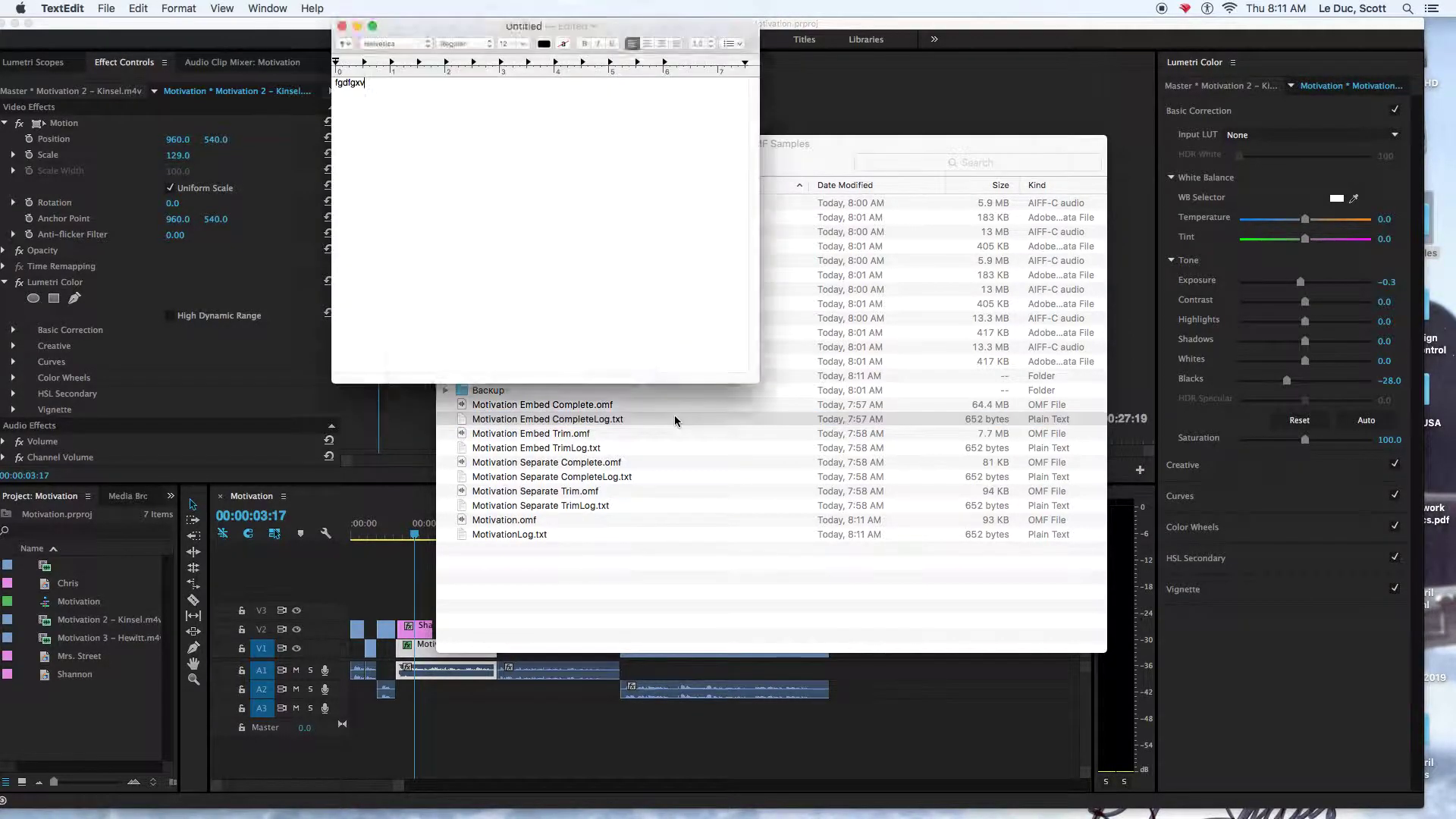
{"action": "left_click", "coordinate": [357, 44]}
{"action": "key", "text": "super+w"}
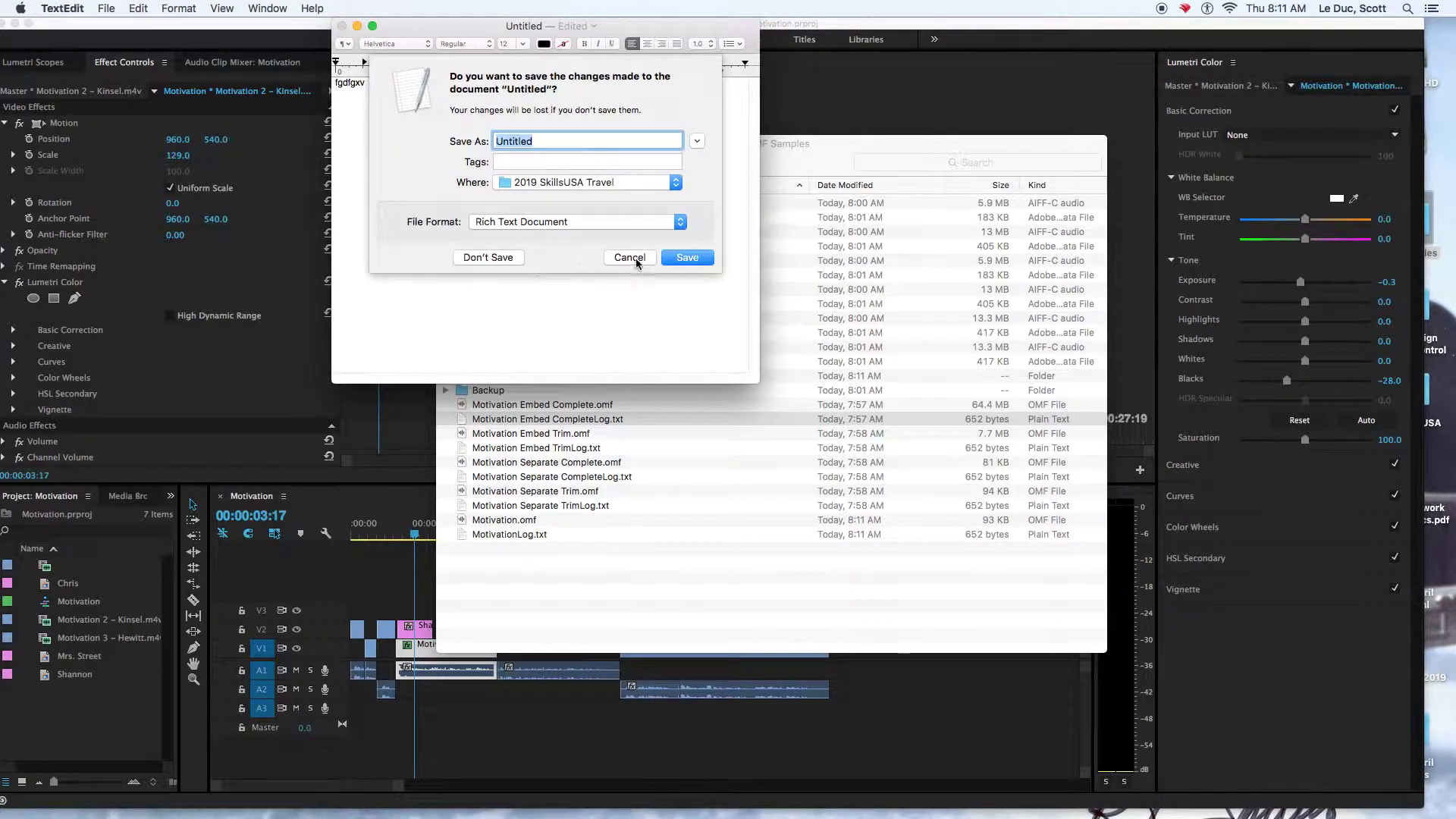
{"action": "left_click", "coordinate": [630, 258]}
{"action": "key", "text": "super+Tab"}
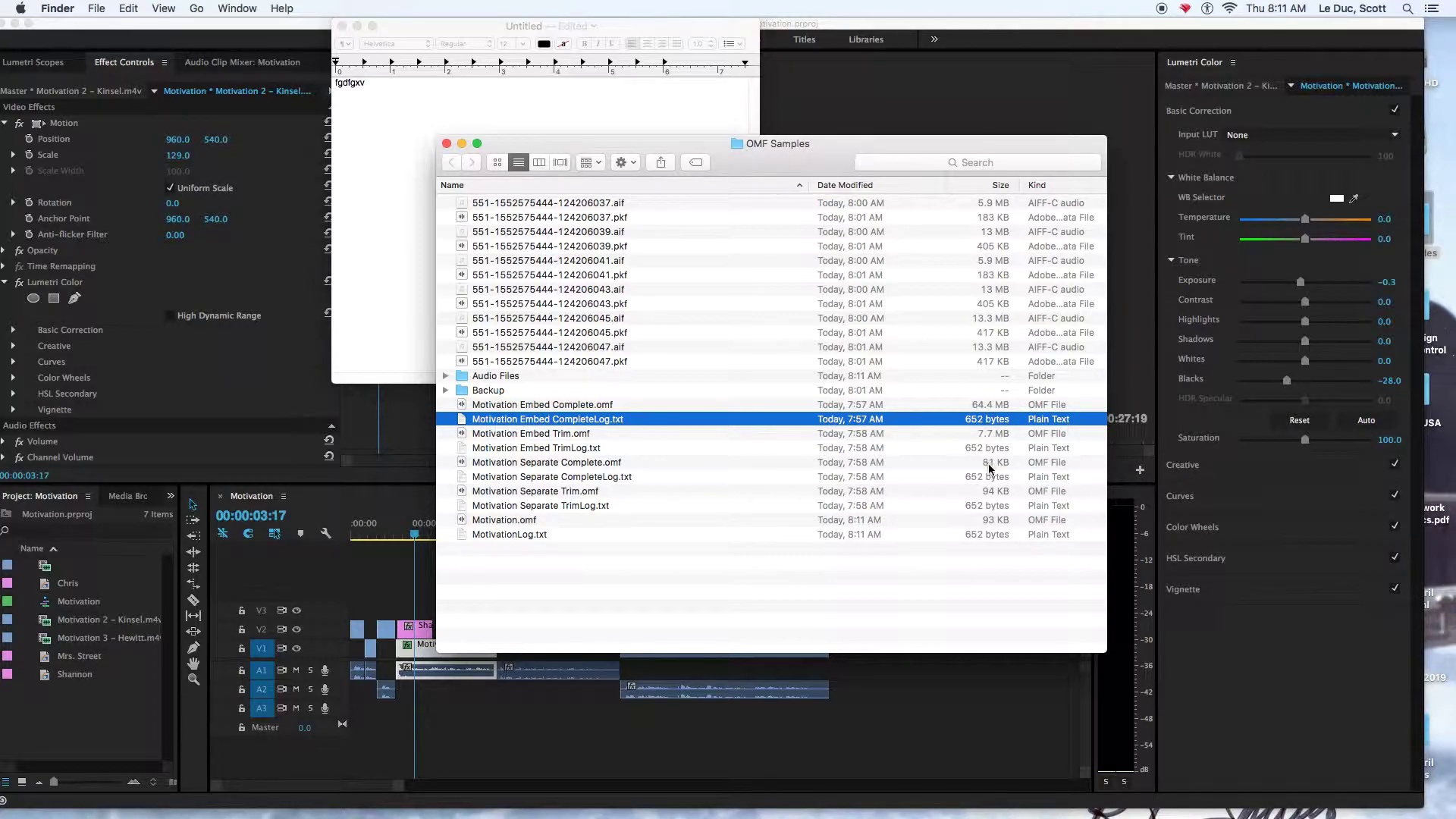
- Sort the OMF Samples files by size, then back by name
{"action": "left_click", "coordinate": [984, 186]}
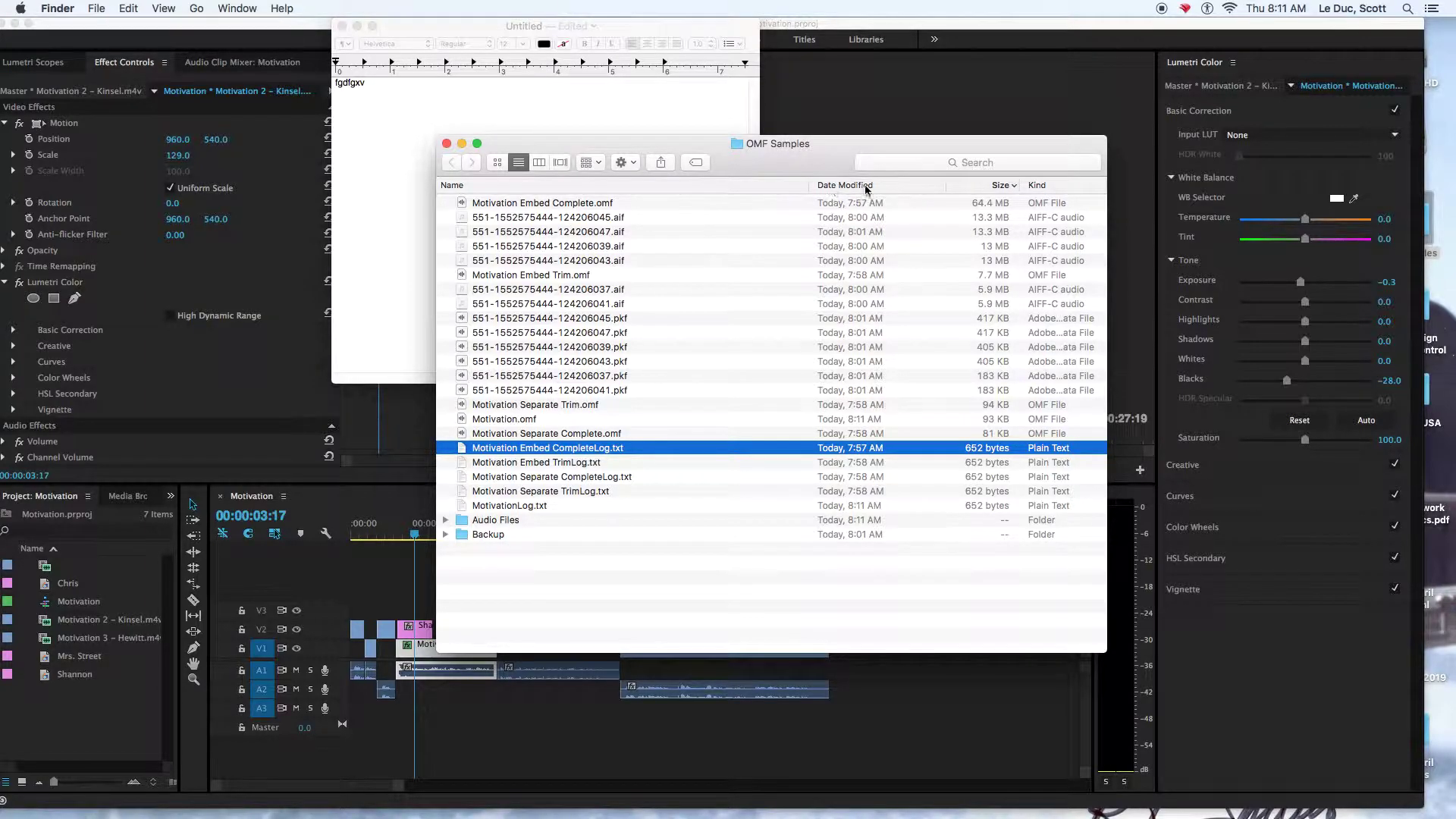
{"action": "left_click", "coordinate": [699, 185]}
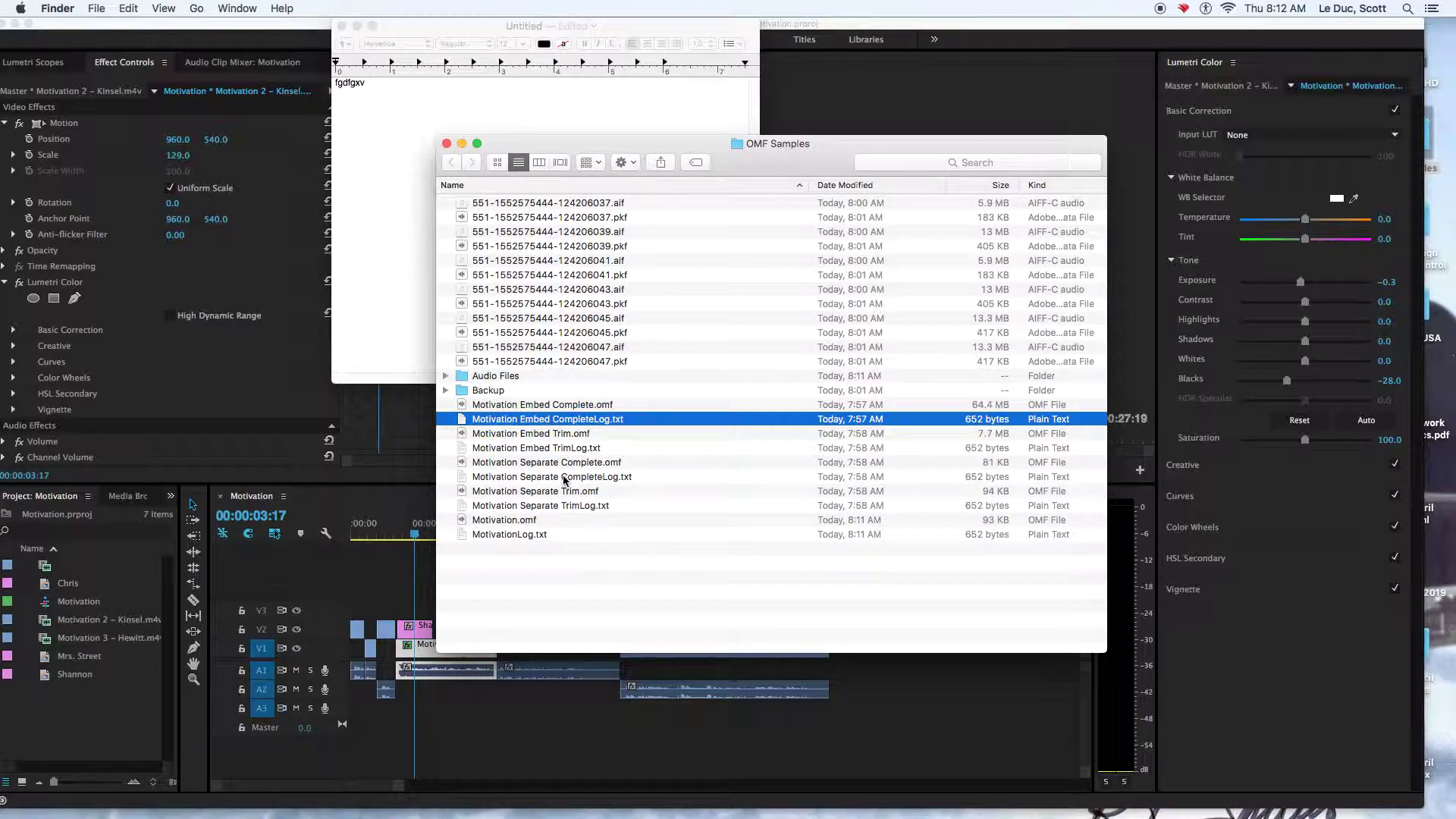
- Open Motivation Separate Trim.omf in Adobe Audition, accept the offline-clips warning, and play it
{"action": "left_click", "coordinate": [568, 494]}
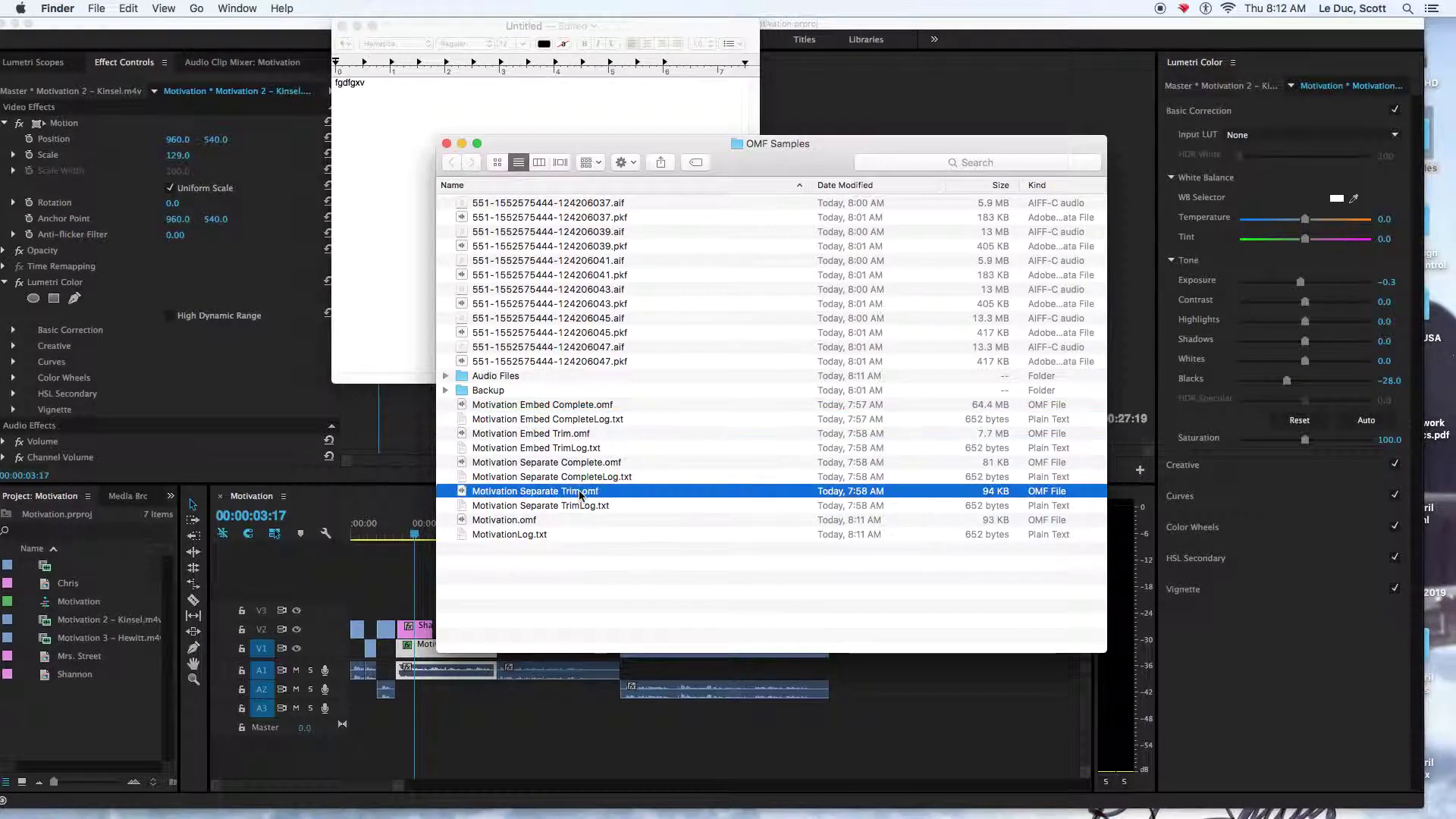
{"action": "right_click", "coordinate": [570, 494]}
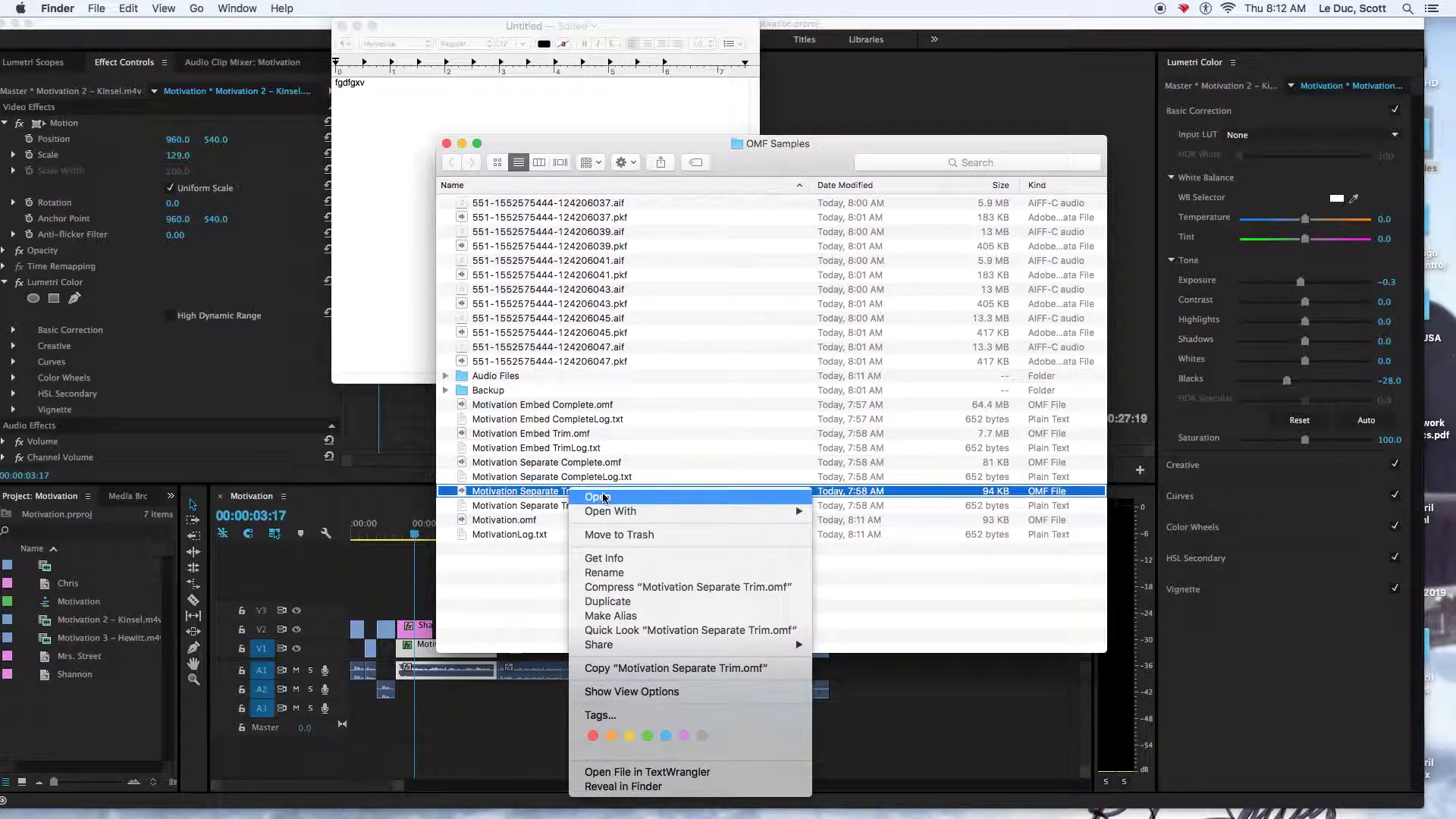
{"action": "mouse_move", "coordinate": [606, 511]}
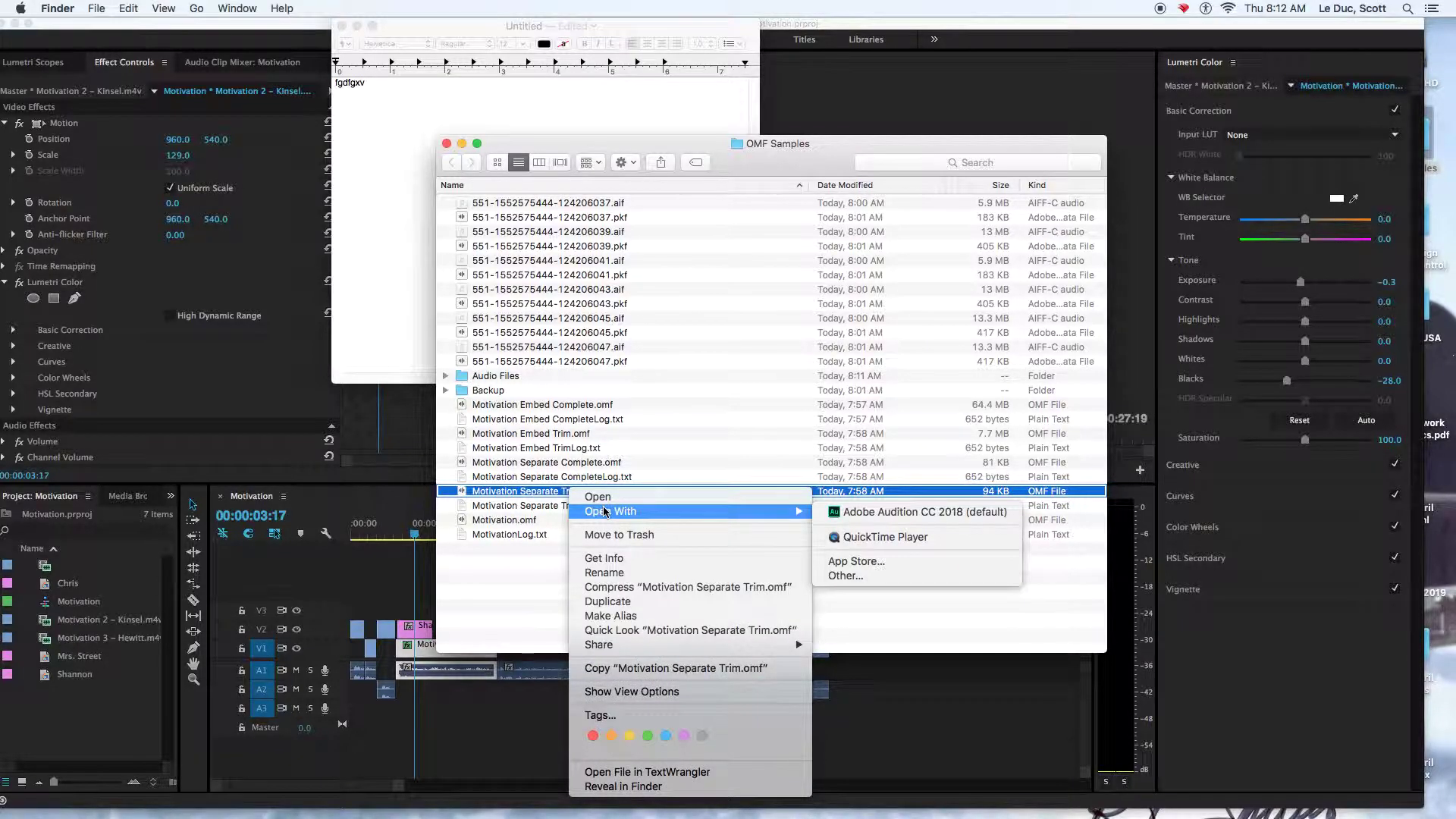
{"action": "left_click", "coordinate": [878, 513]}
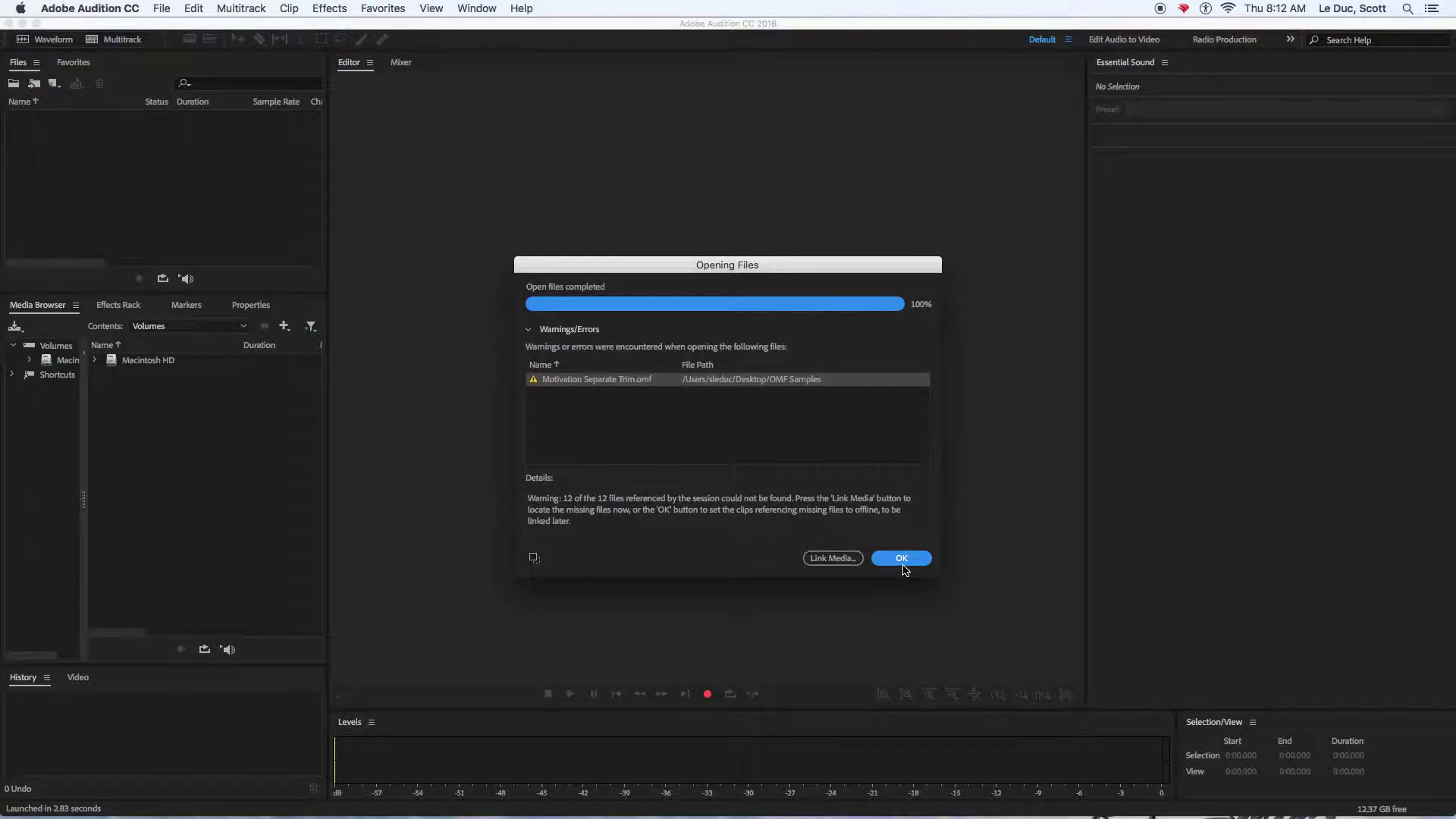
{"action": "left_click", "coordinate": [903, 561]}
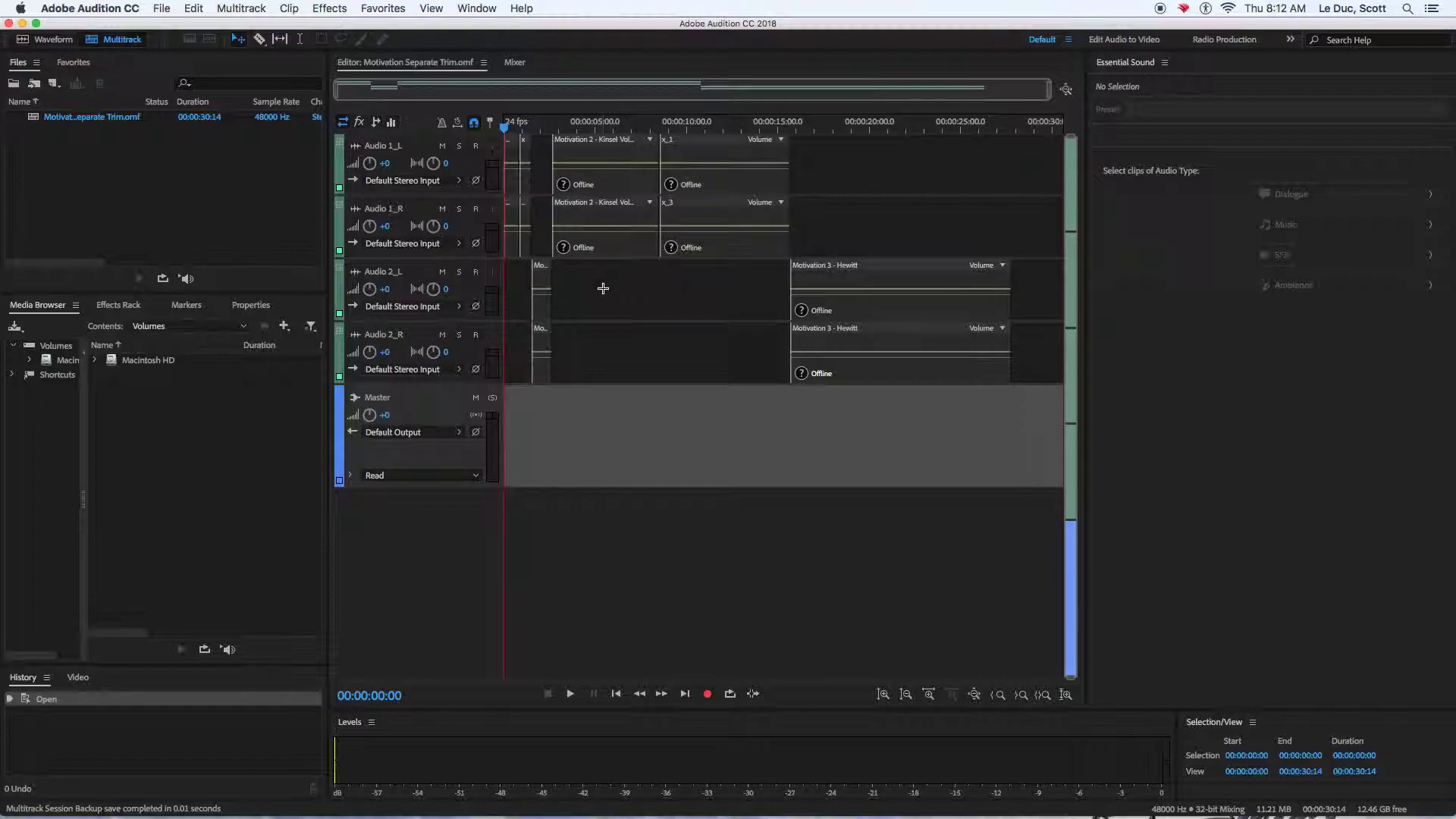
{"action": "key", "text": "space"}
{"action": "key", "text": "space"}
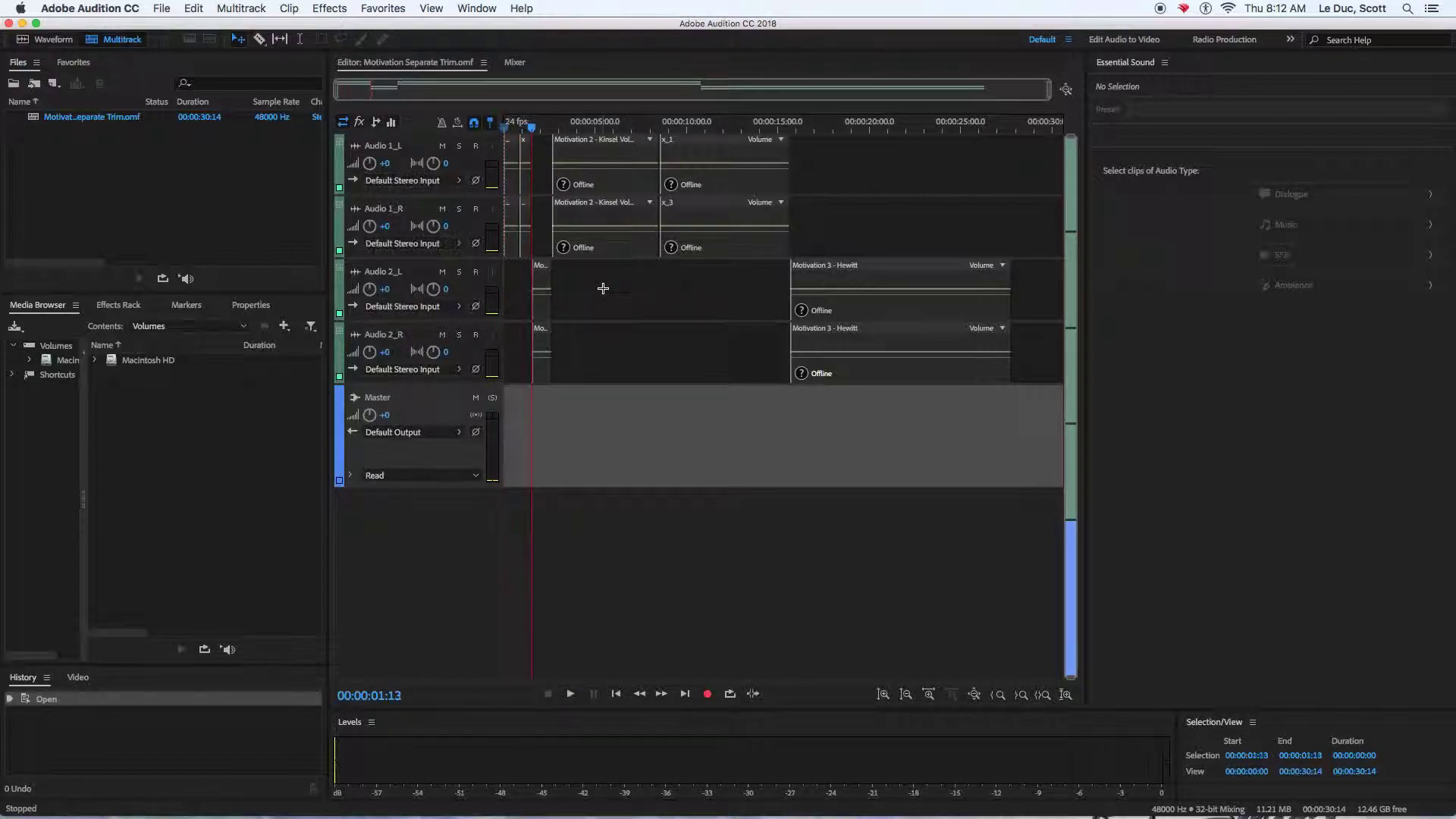
- Close the Audition session and Finder window, then reopen OMF Samples from the desktop
{"action": "key", "text": "super+w"}
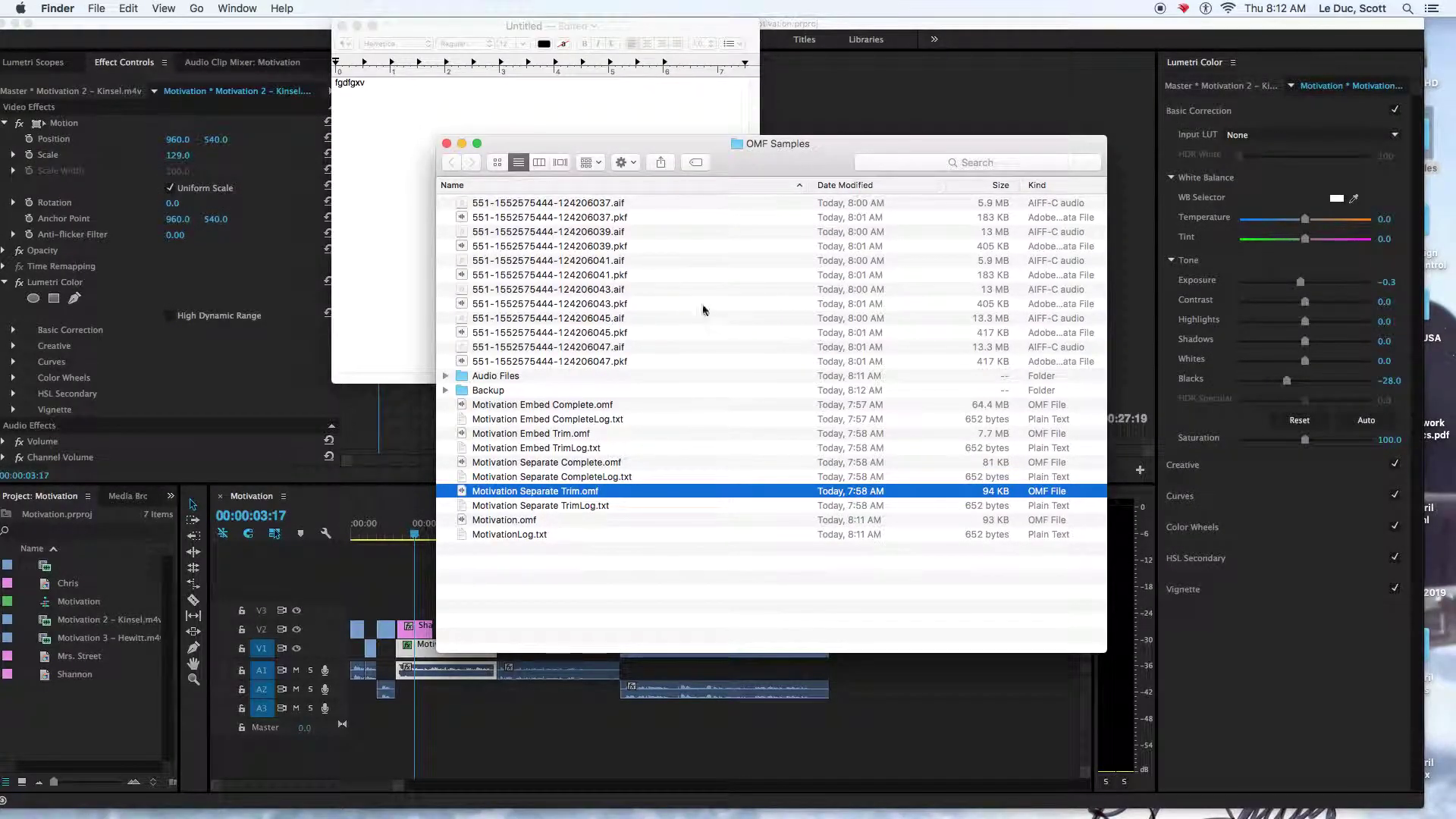
{"action": "left_click", "coordinate": [677, 309]}
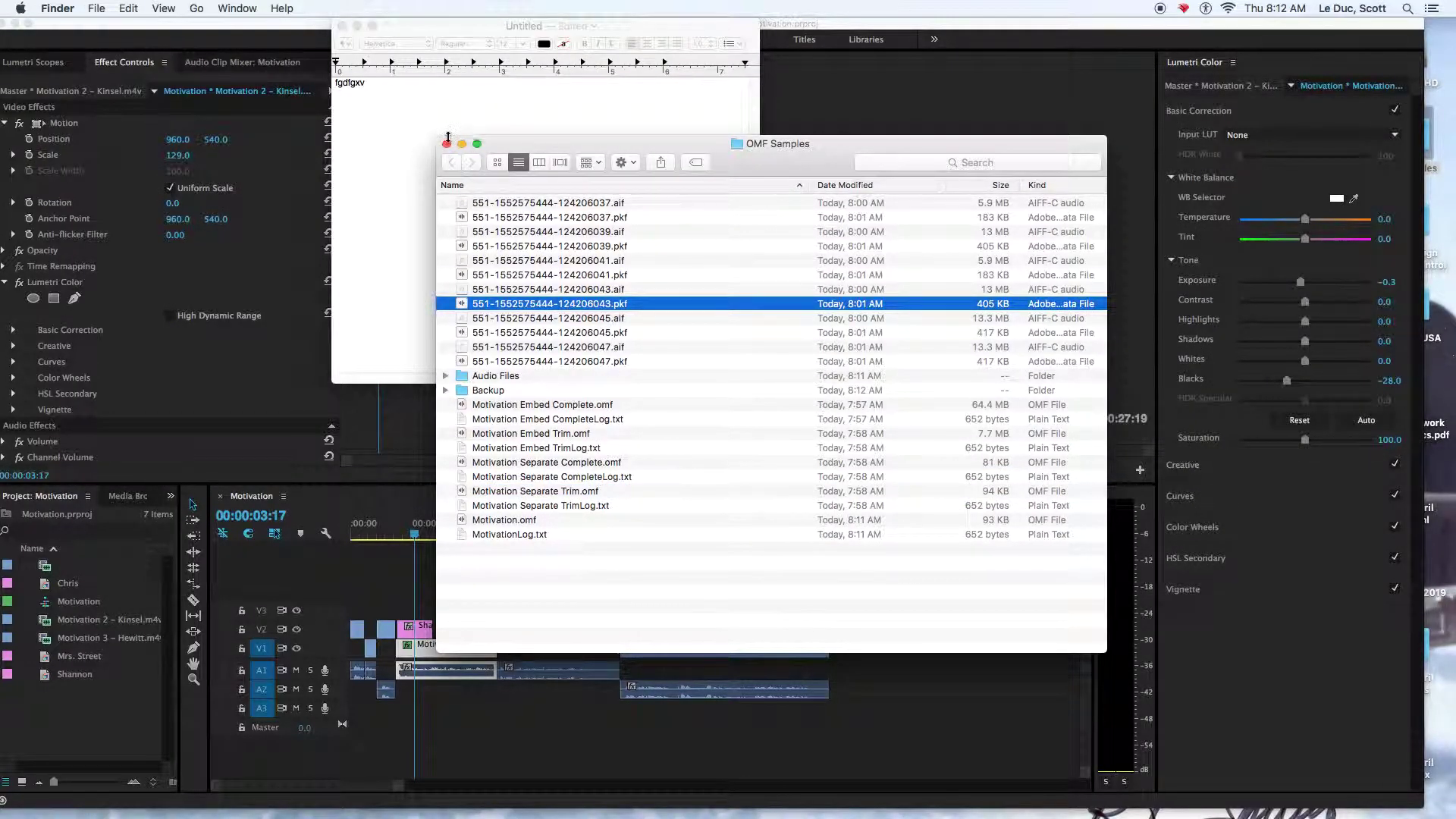
{"action": "left_click", "coordinate": [446, 143]}
{"action": "left_click_drag", "start_coordinate": [1230, 26], "coordinate": [1138, 27]}
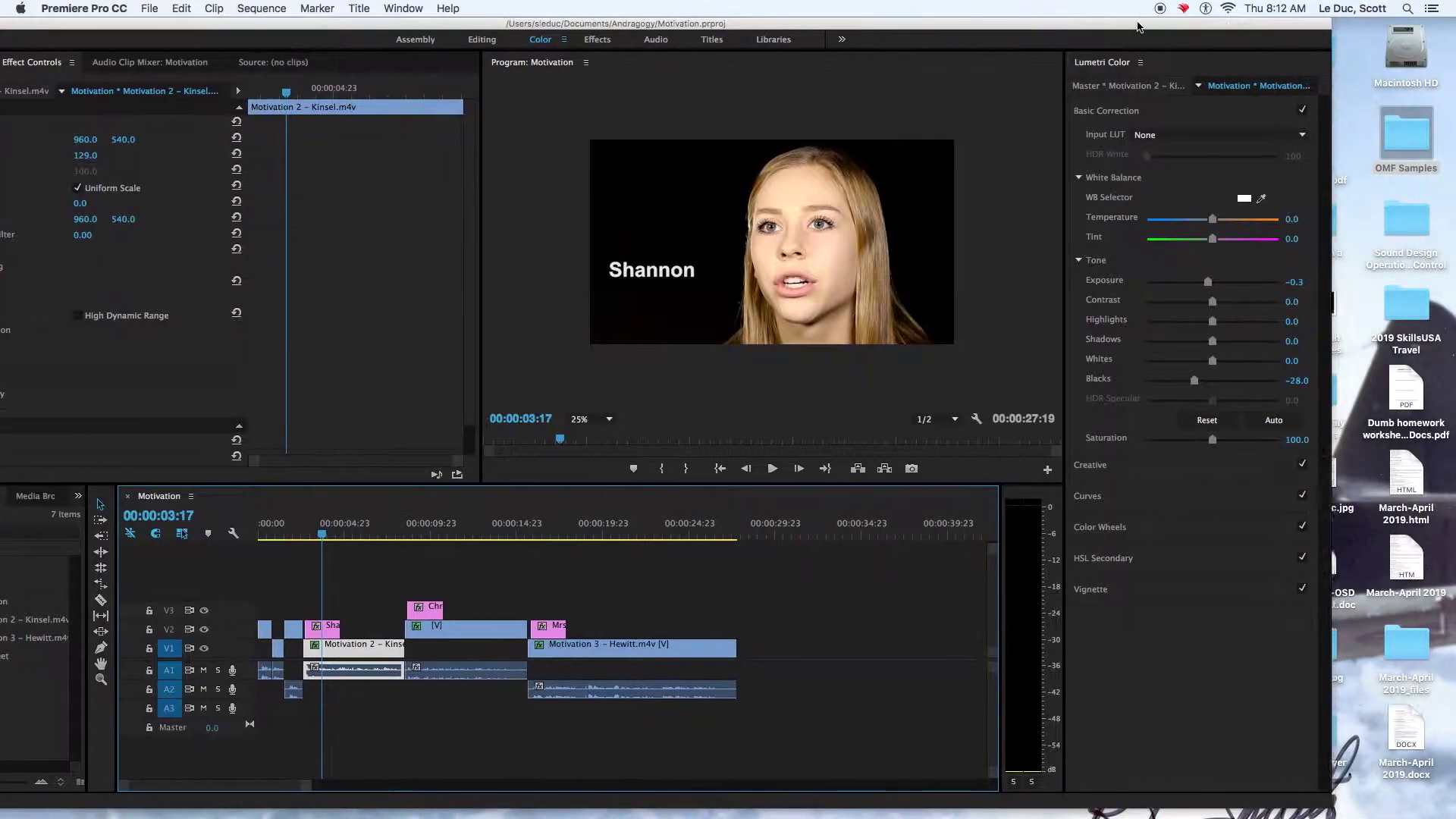
{"action": "double_click", "coordinate": [1406, 136]}
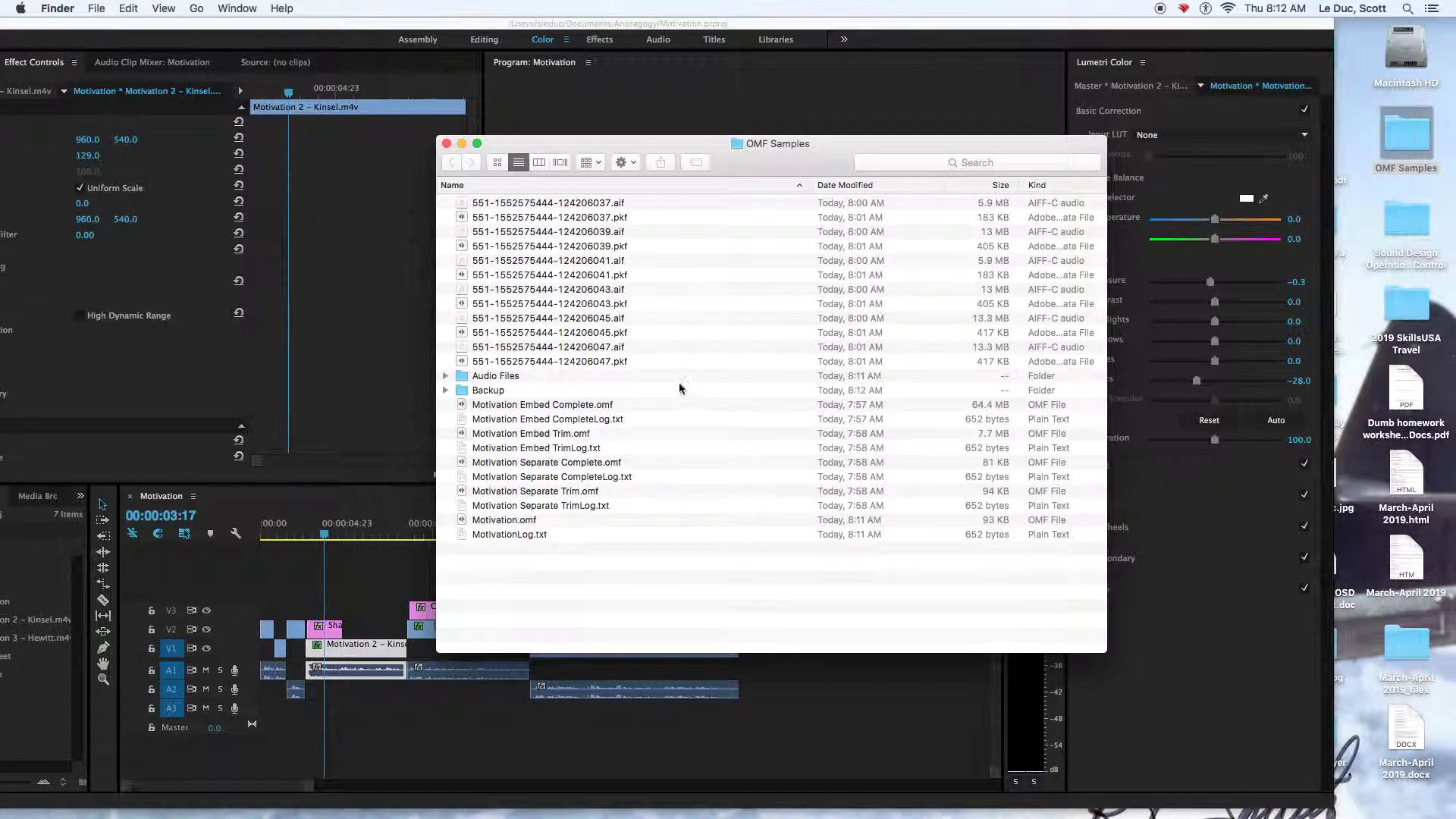
- Select Motivation Embed Complete.omf, Embed Trim.omf, then Separate Trim.omf in turn
{"action": "left_click", "coordinate": [581, 408]}
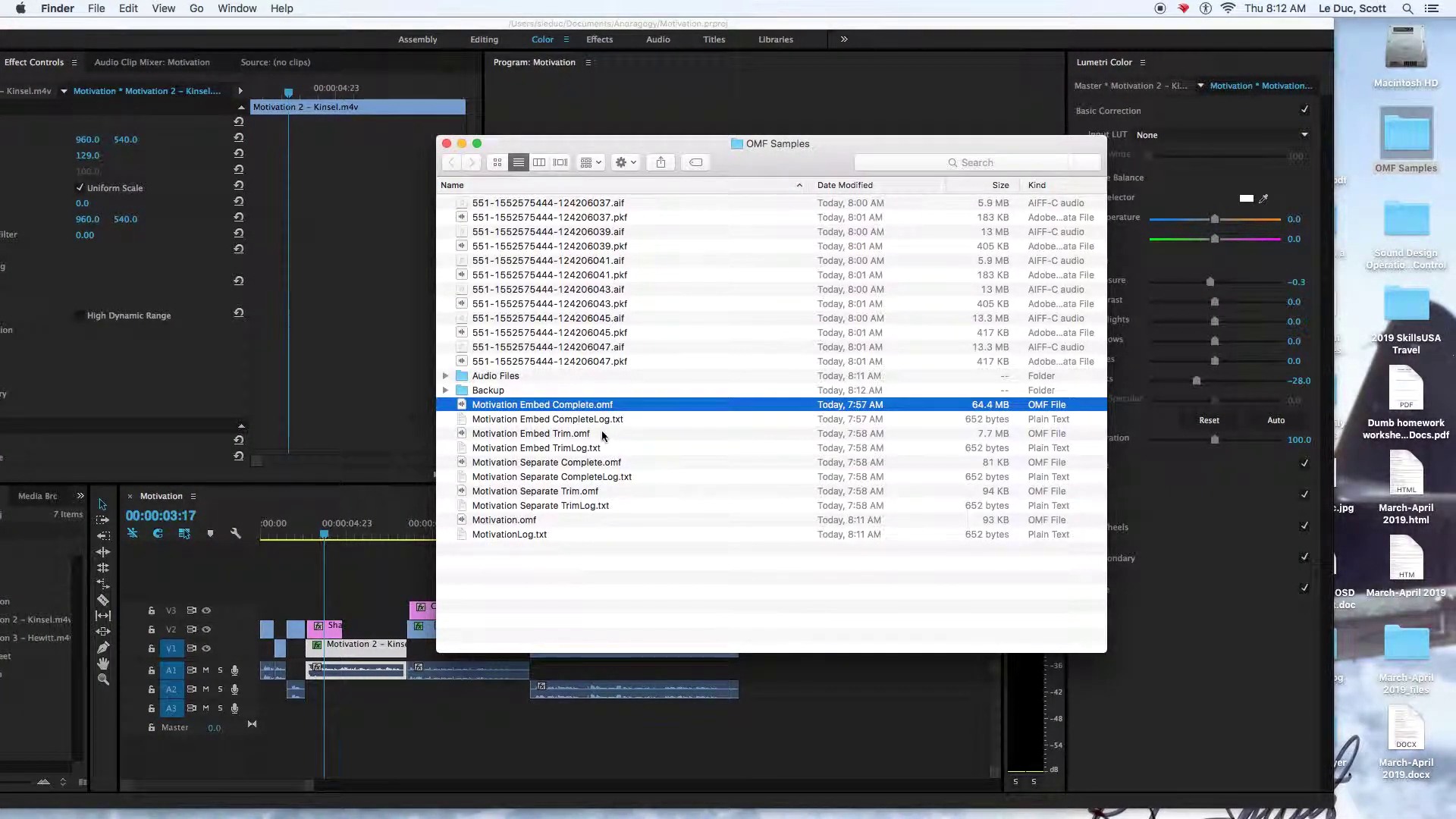
{"action": "left_click", "coordinate": [555, 434]}
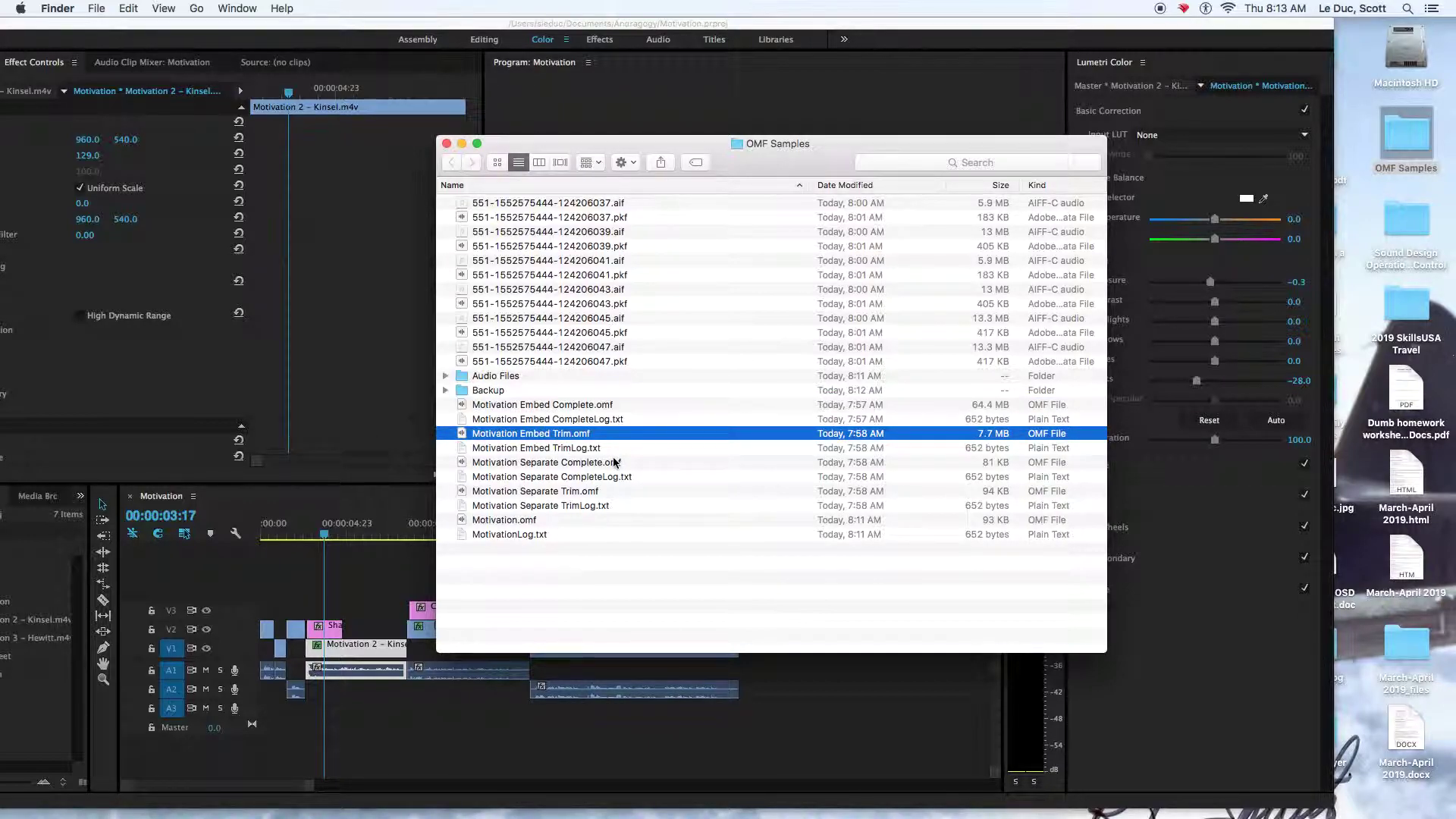
{"action": "left_click", "coordinate": [567, 491]}
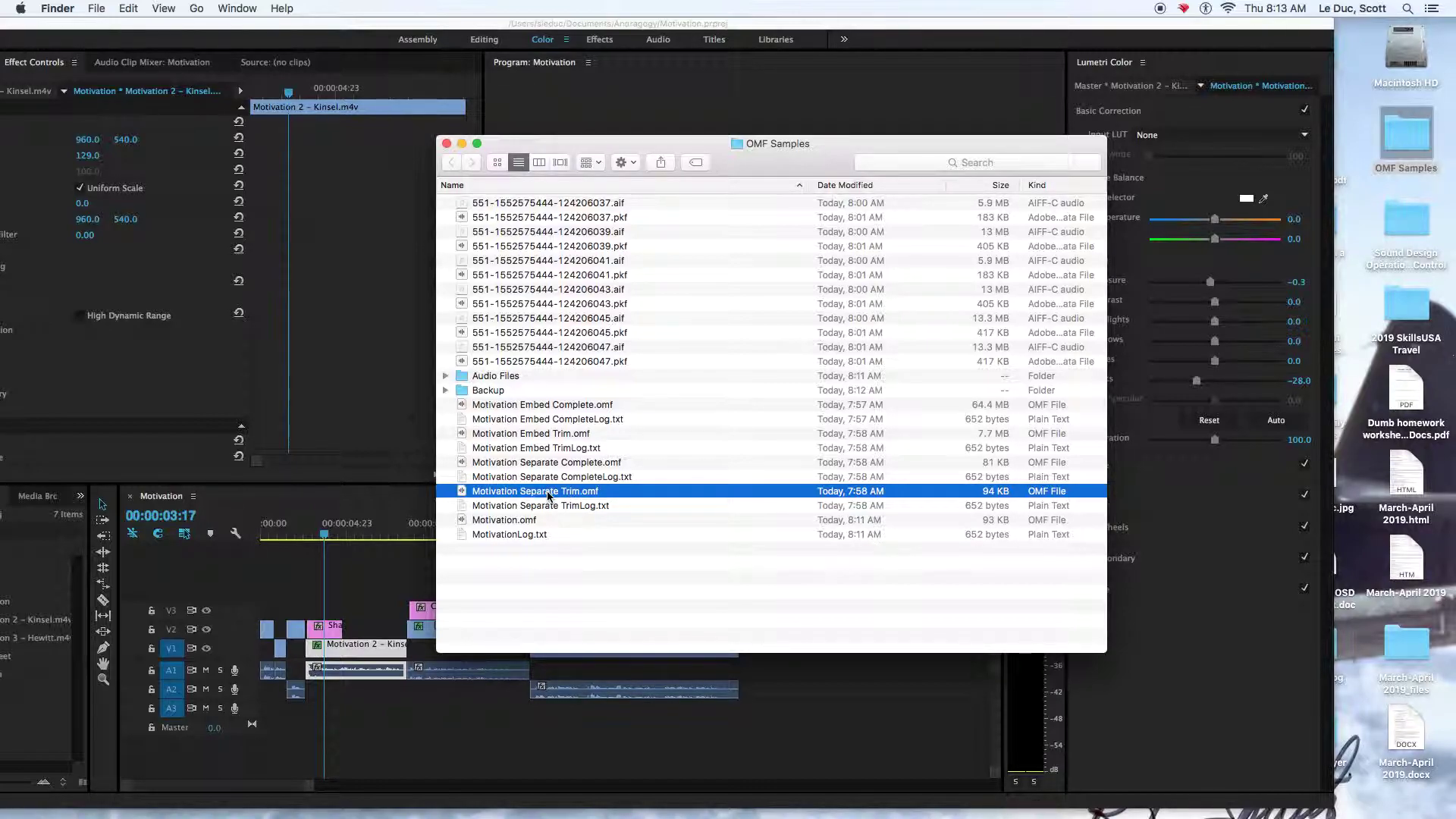
- Open Motivation Separate Trim.omf in Audition and start locating its missing media
{"action": "double_click", "coordinate": [550, 493]}
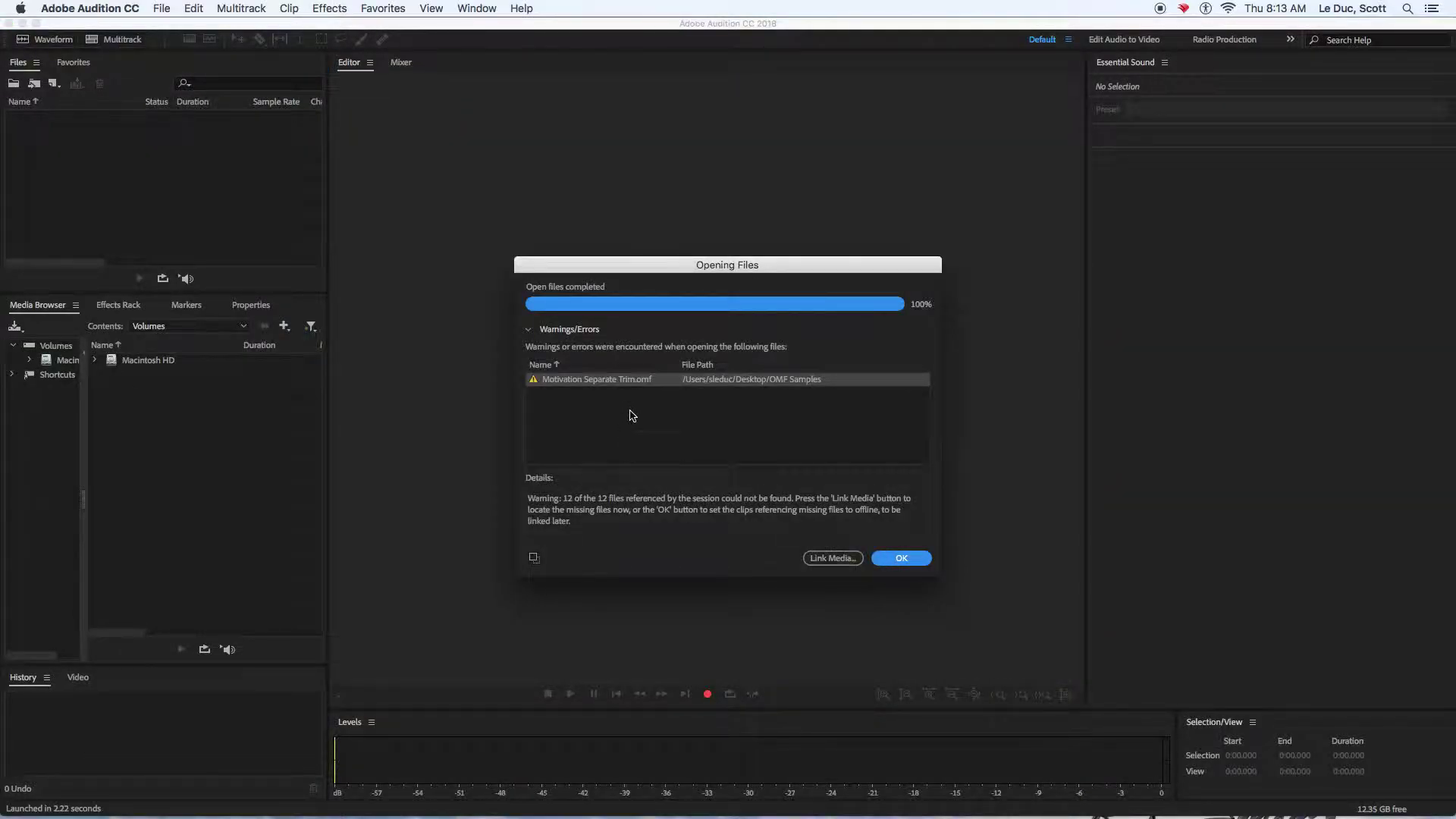
{"action": "left_click", "coordinate": [629, 384]}
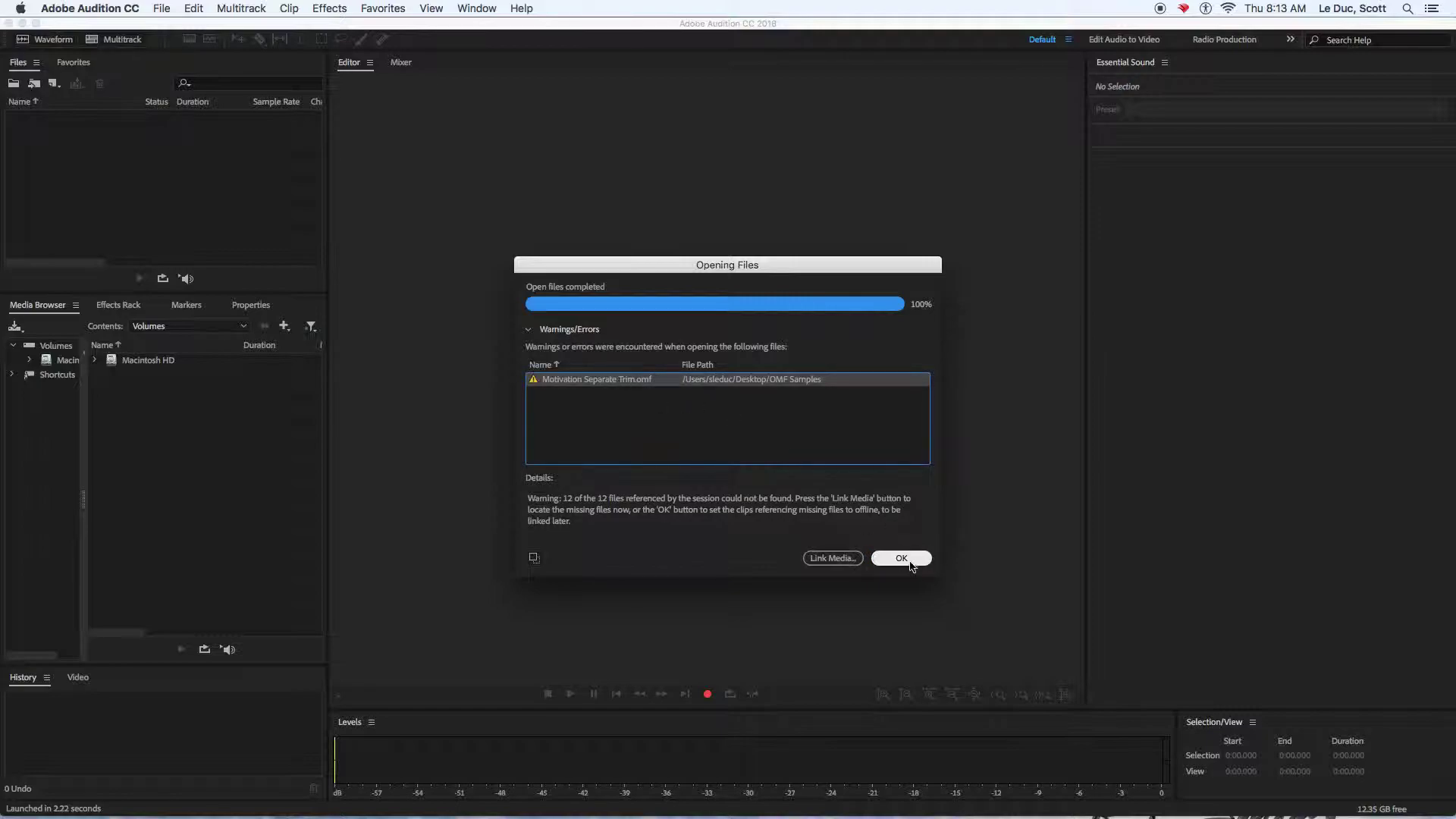
{"action": "left_click", "coordinate": [833, 558]}
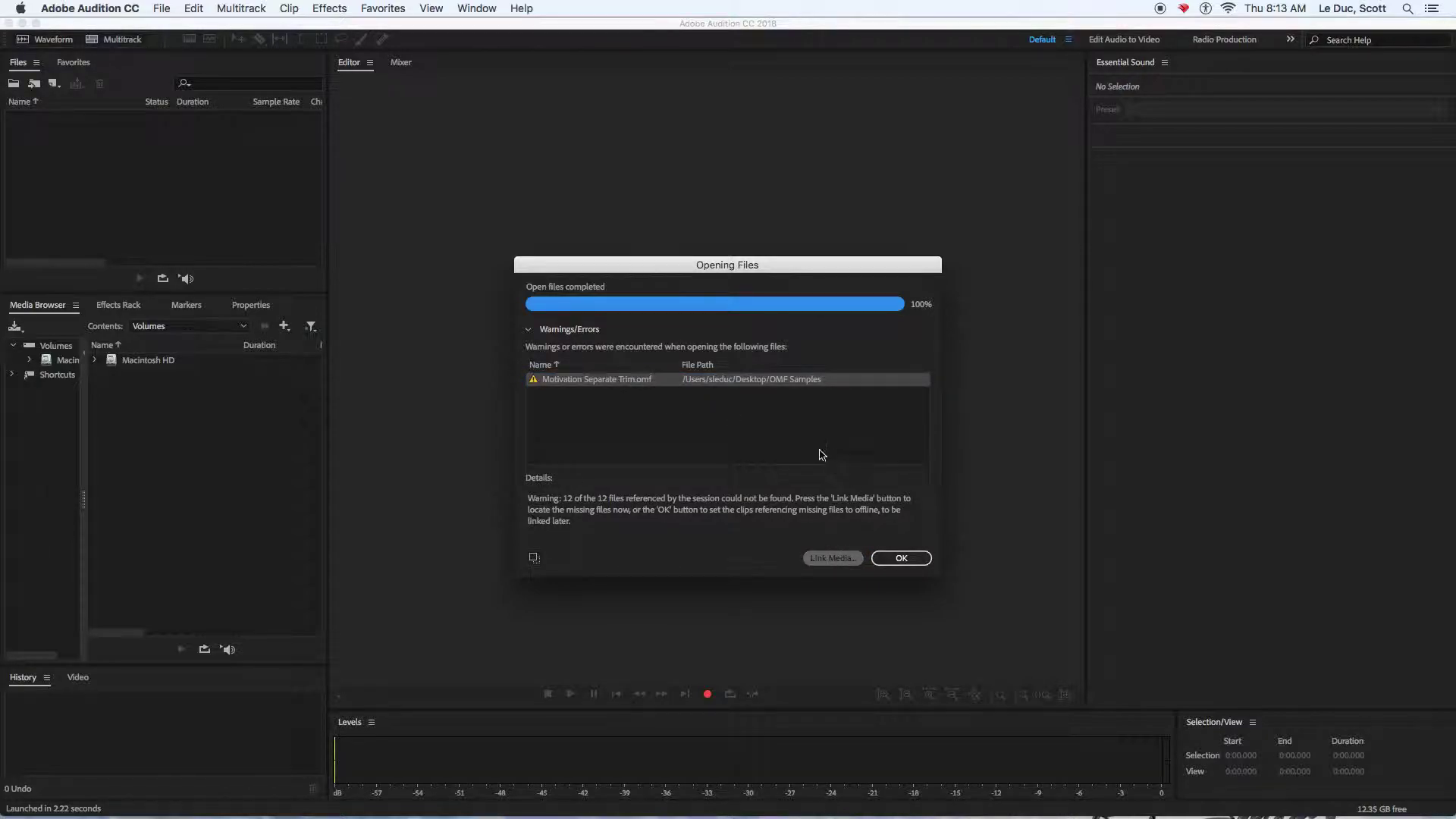
{"action": "scroll", "coordinate": [835, 471], "scroll_direction": "down", "scroll_amount": 3}
{"action": "scroll", "coordinate": [835, 471], "scroll_direction": "up", "scroll_amount": 3}
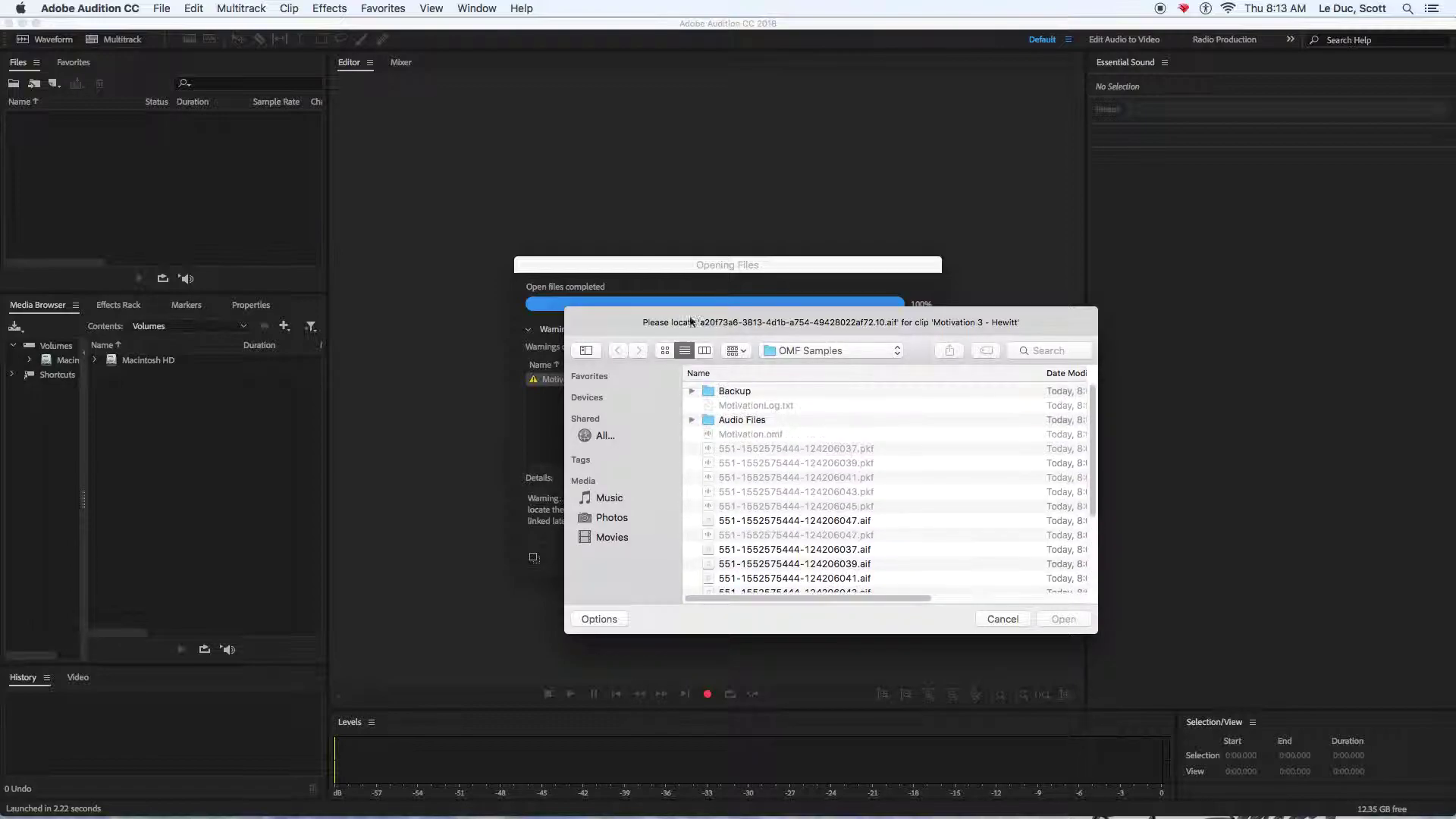
{"action": "left_click_drag", "start_coordinate": [692, 322], "coordinate": [720, 351]}
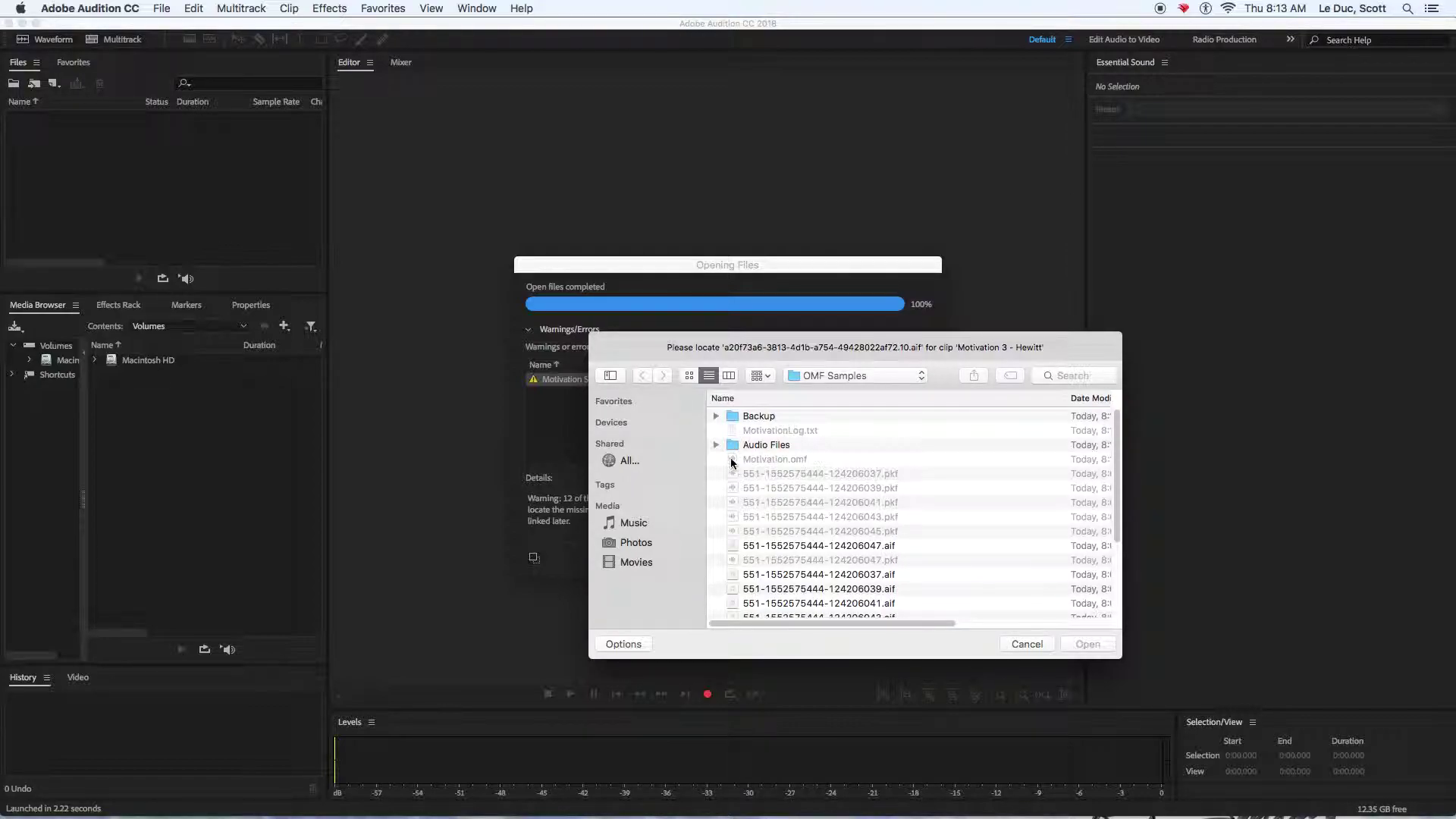
{"action": "scroll", "coordinate": [733, 463], "scroll_direction": "down", "scroll_amount": 5}
{"action": "scroll", "coordinate": [732, 462], "scroll_direction": "up", "scroll_amount": 5}
{"action": "left_click", "coordinate": [717, 416]}
{"action": "left_click", "coordinate": [716, 416]}
{"action": "left_click", "coordinate": [716, 446]}
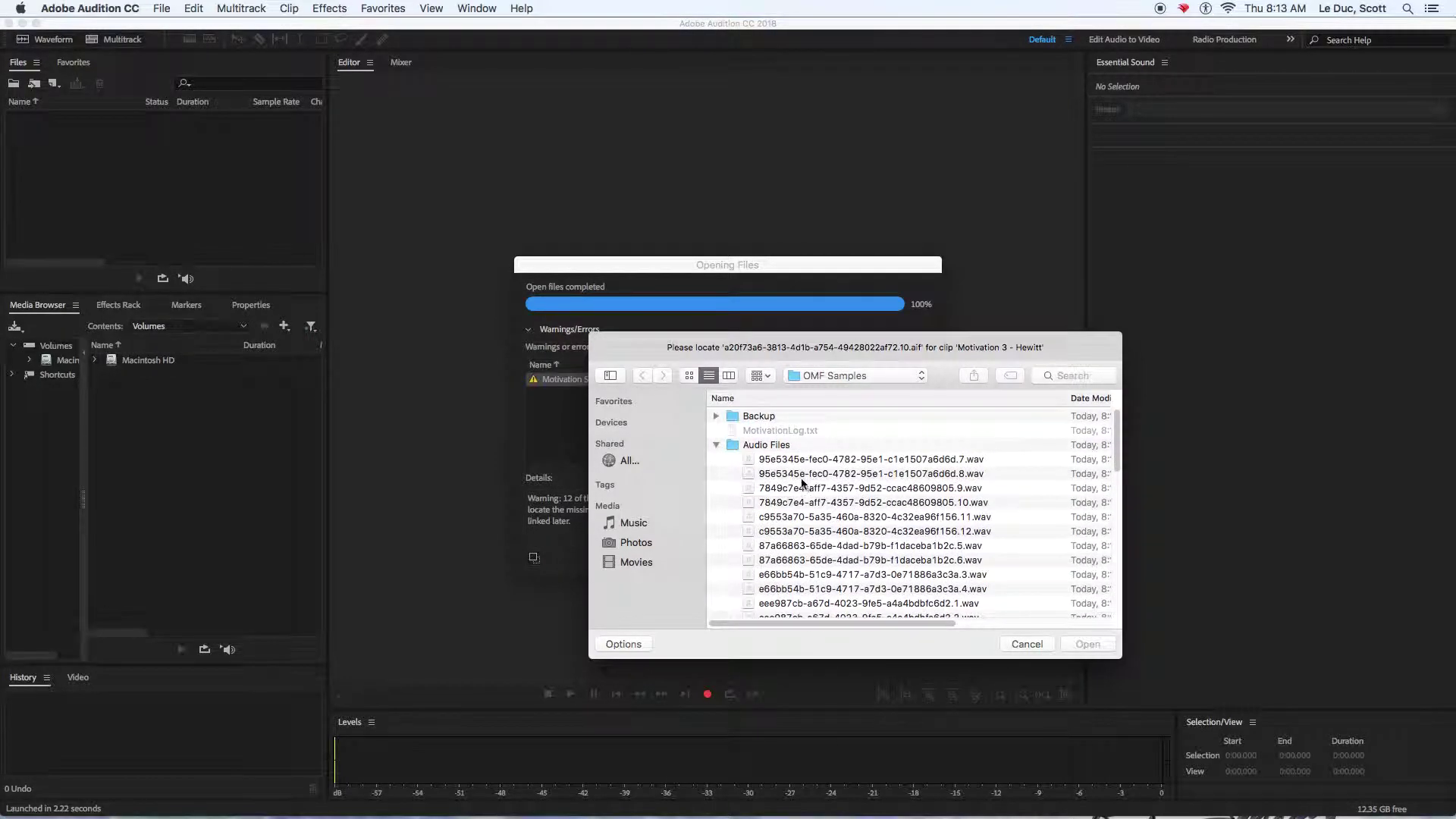
{"action": "scroll", "coordinate": [776, 469], "scroll_direction": "down", "scroll_amount": 5}
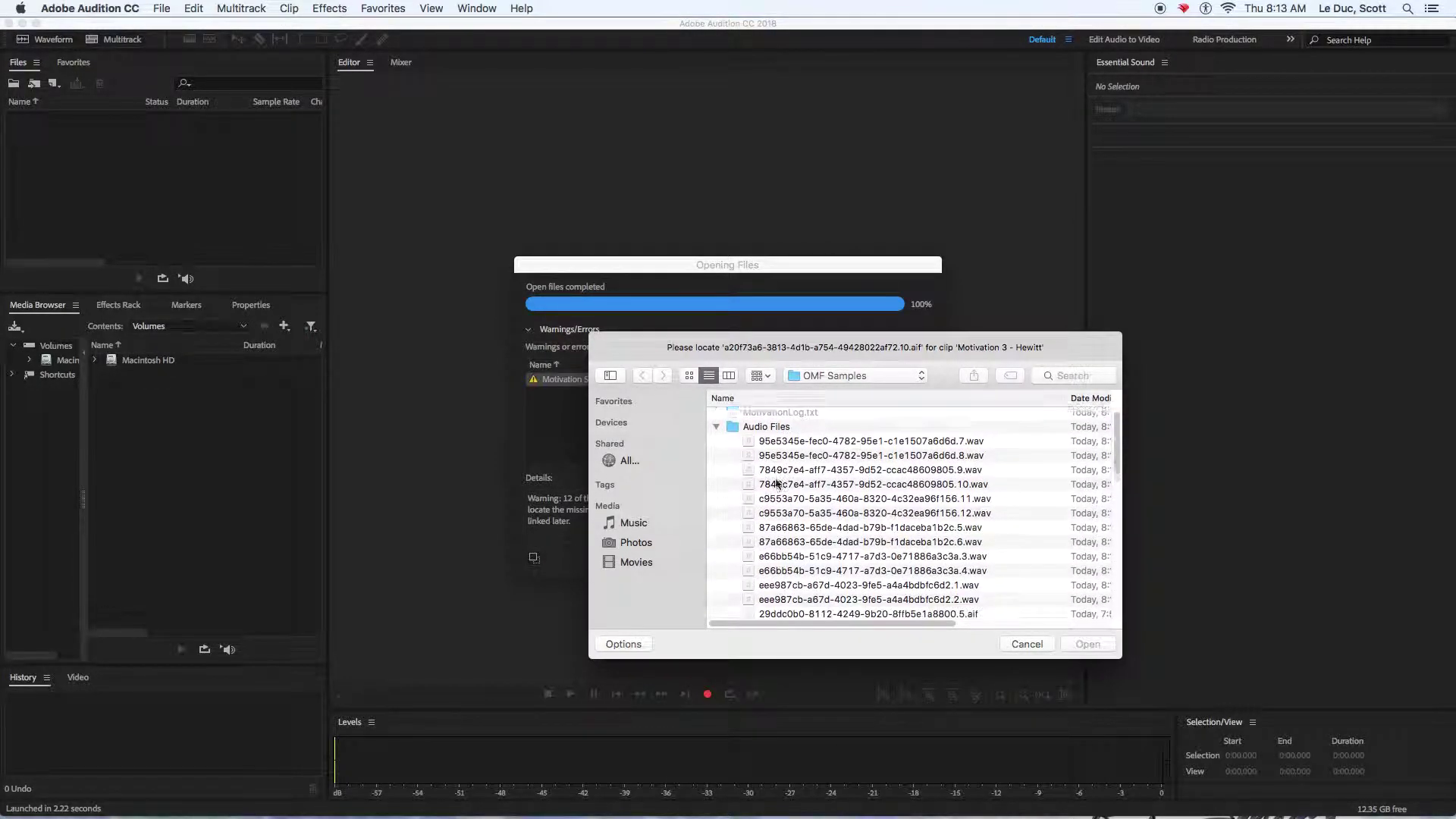
{"action": "scroll", "coordinate": [776, 482], "scroll_direction": "down", "scroll_amount": 3}
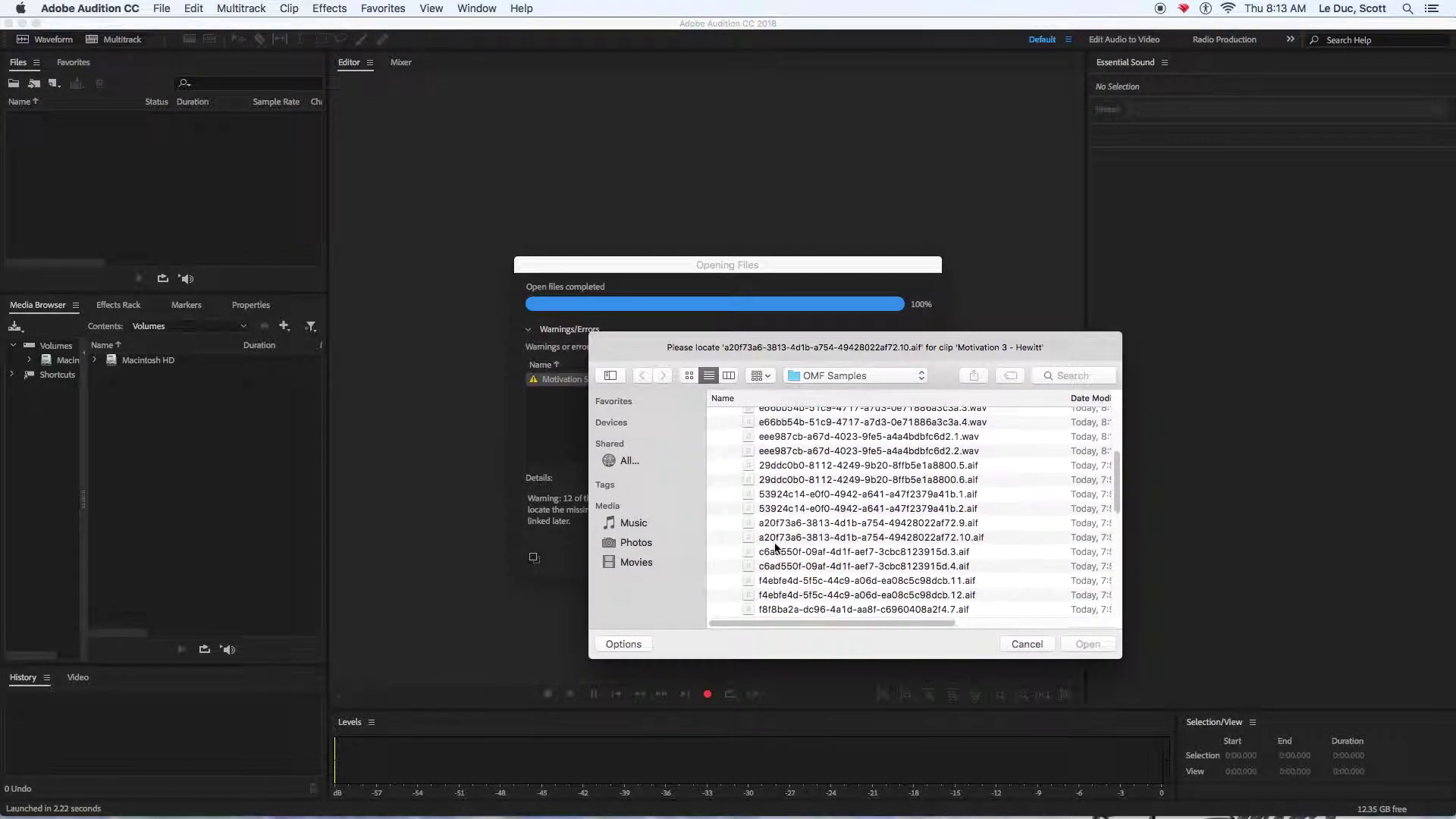
{"action": "scroll", "coordinate": [775, 543], "scroll_direction": "down", "scroll_amount": 1}
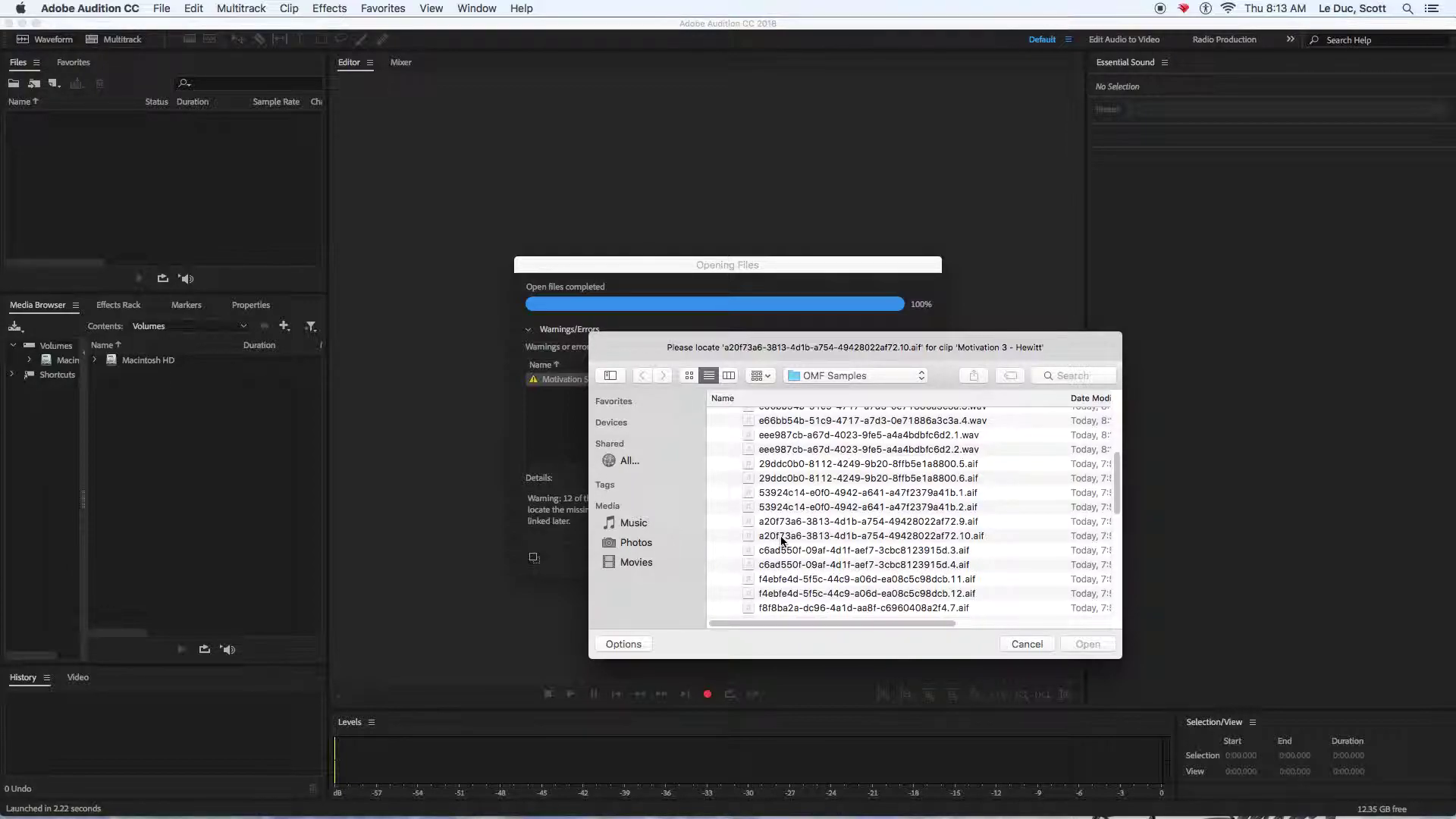
{"action": "left_click", "coordinate": [781, 538]}
{"action": "left_click", "coordinate": [1087, 644]}
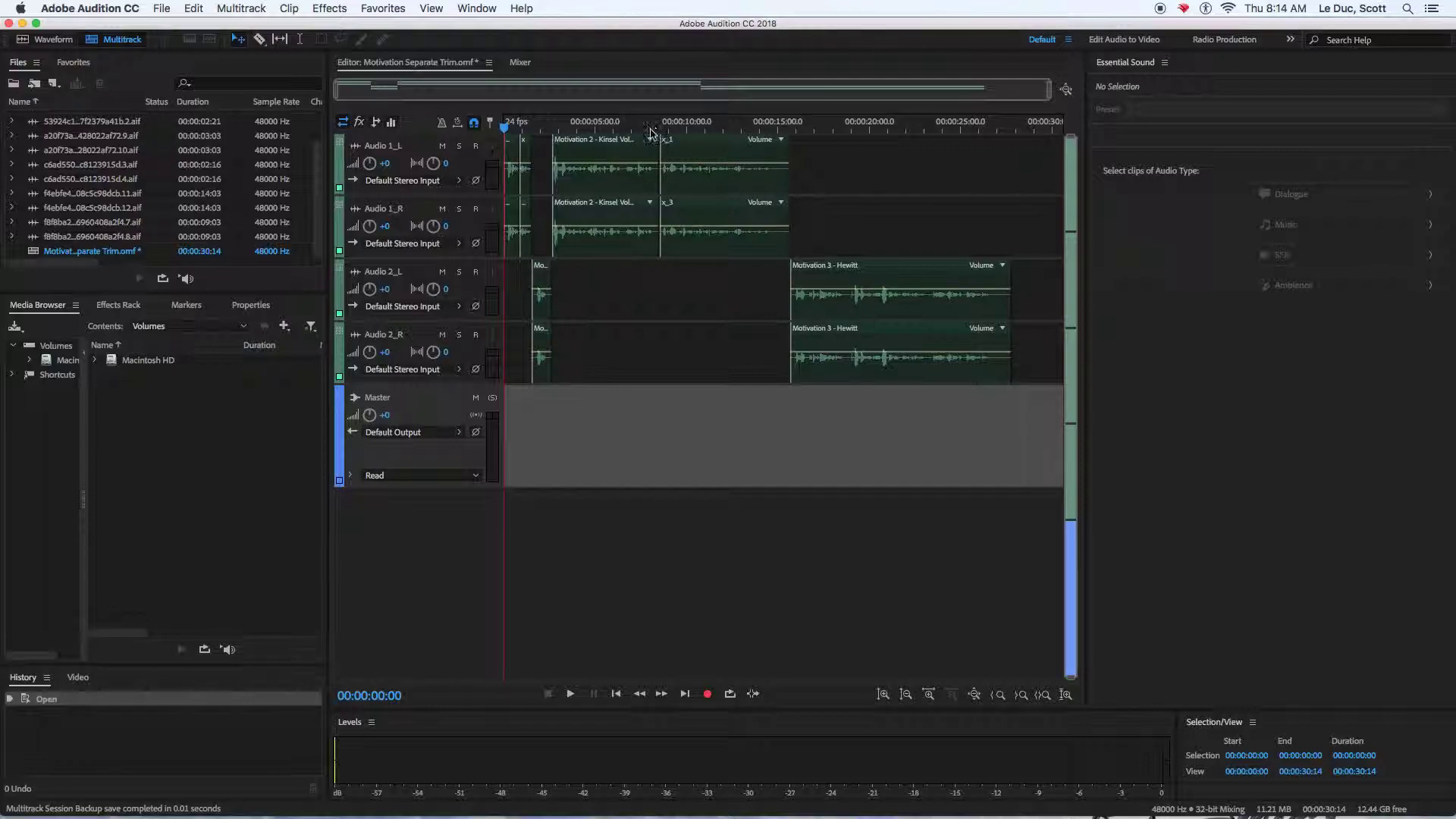
- Play the relinked multitrack session and stop it at 00:00:02:12
{"action": "key", "text": "space"}
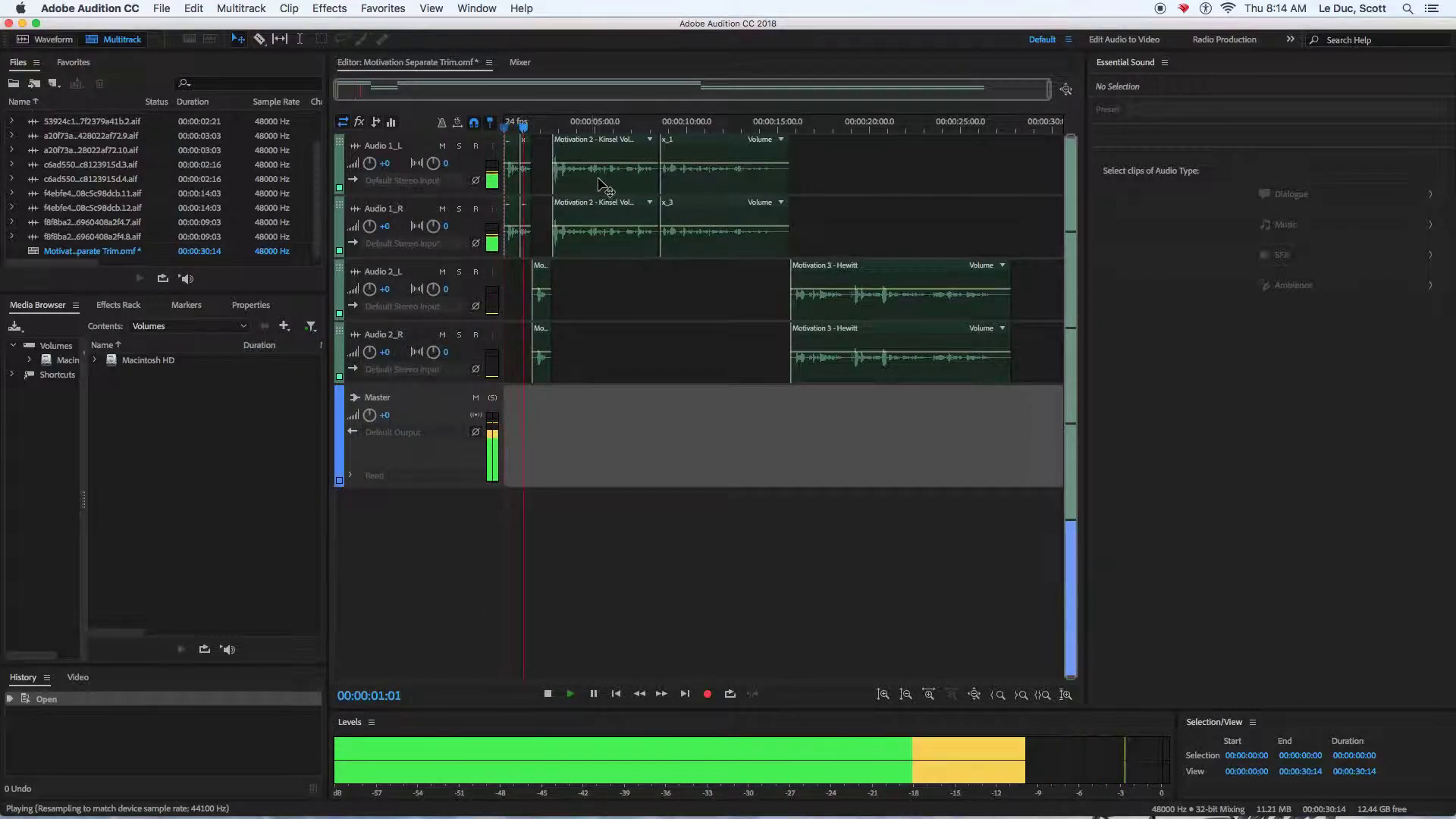
{"action": "key", "text": "space"}
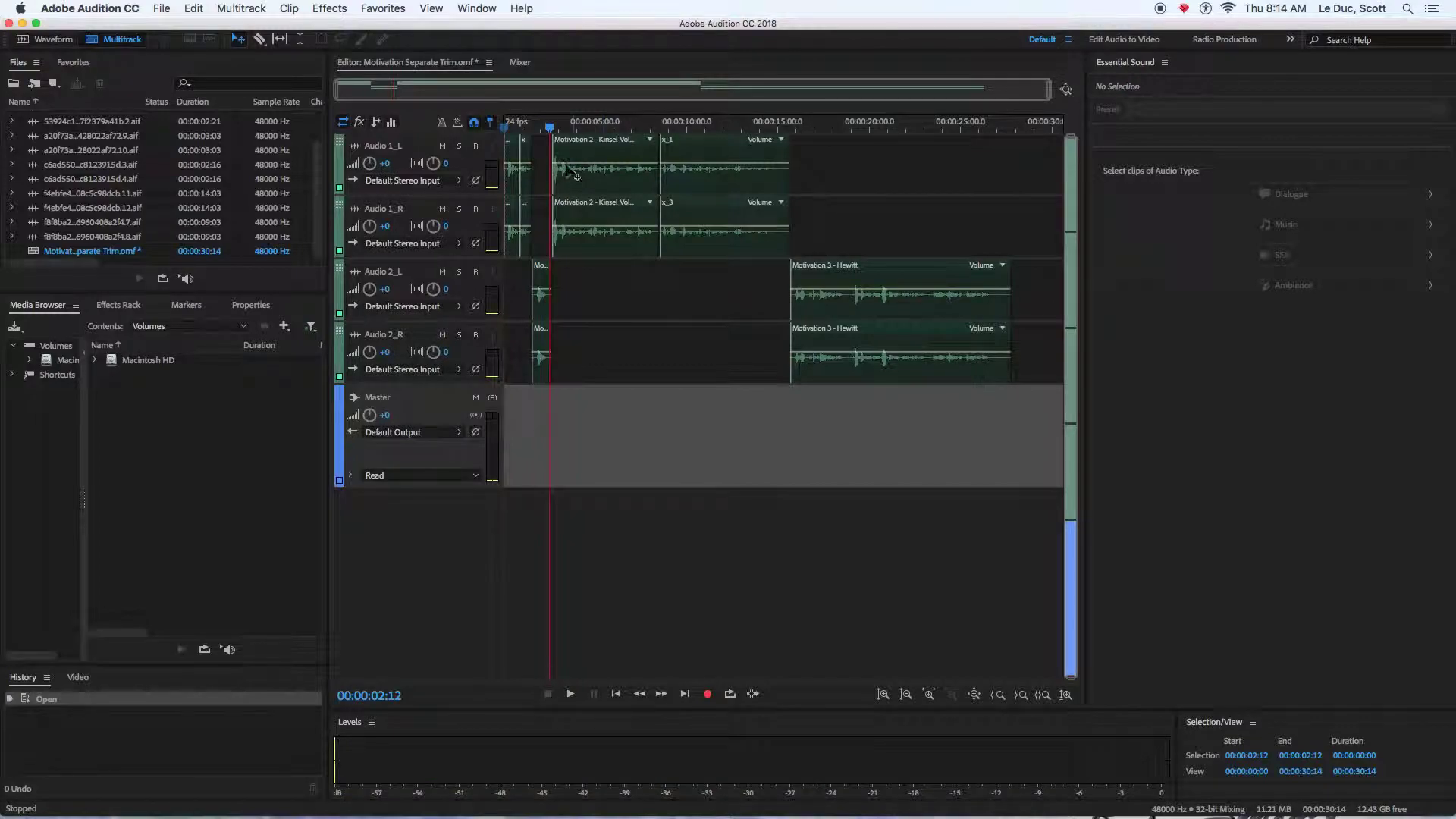